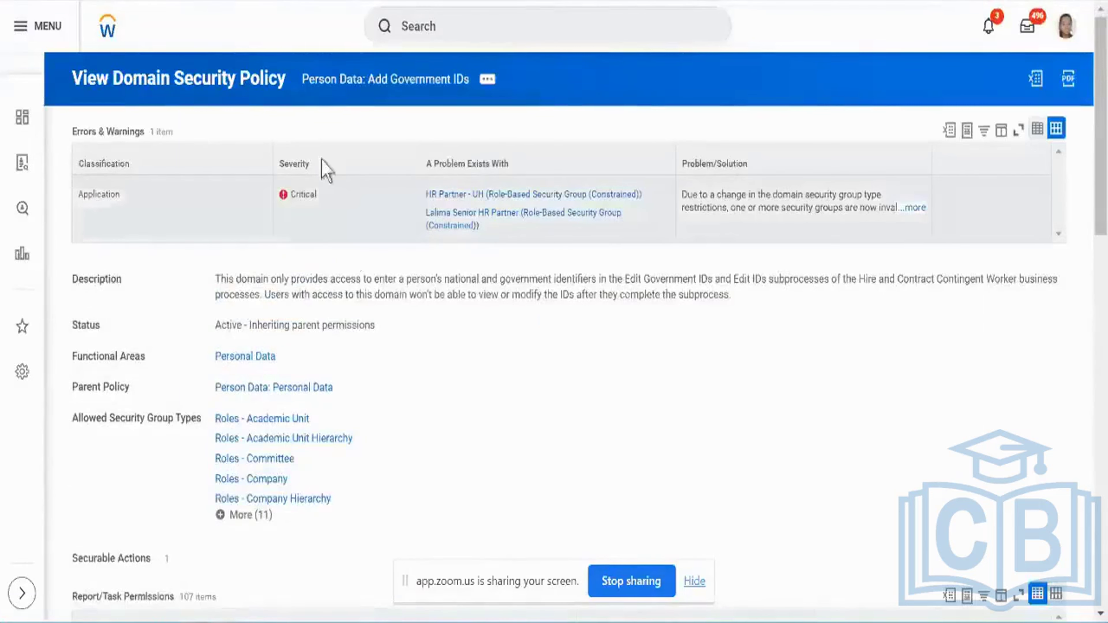
Start Edit Personal Information from the Personal Data actions on the worker's own profile.
left_click_drag(332, 109, 401, 112)
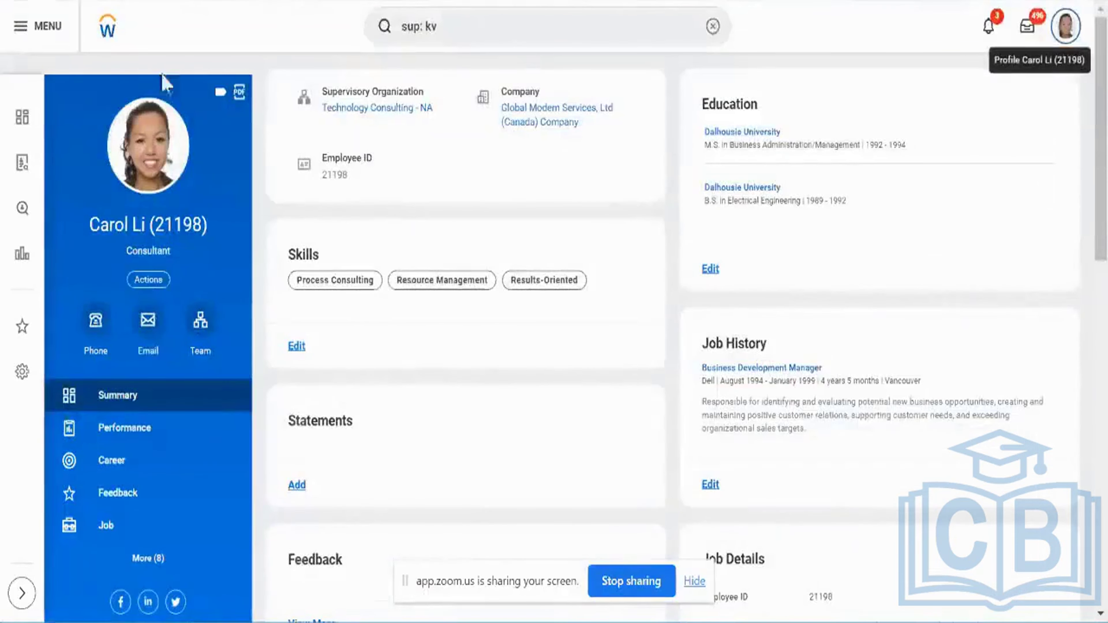
left_click(165, 278)
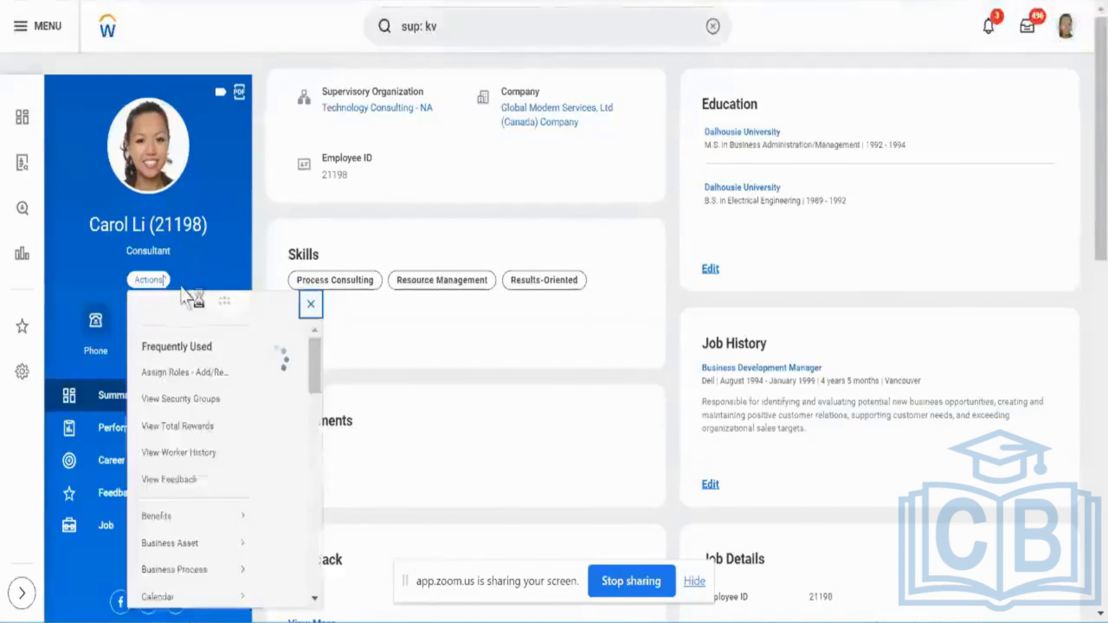
scroll(218, 418, "down", 6)
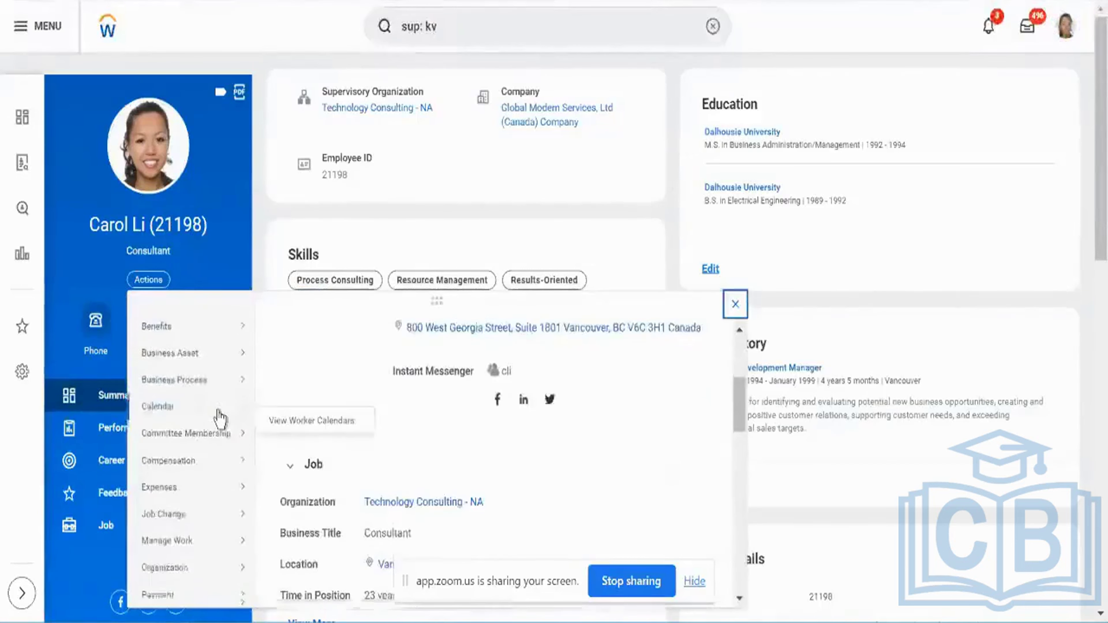
scroll(219, 419, "down", 5)
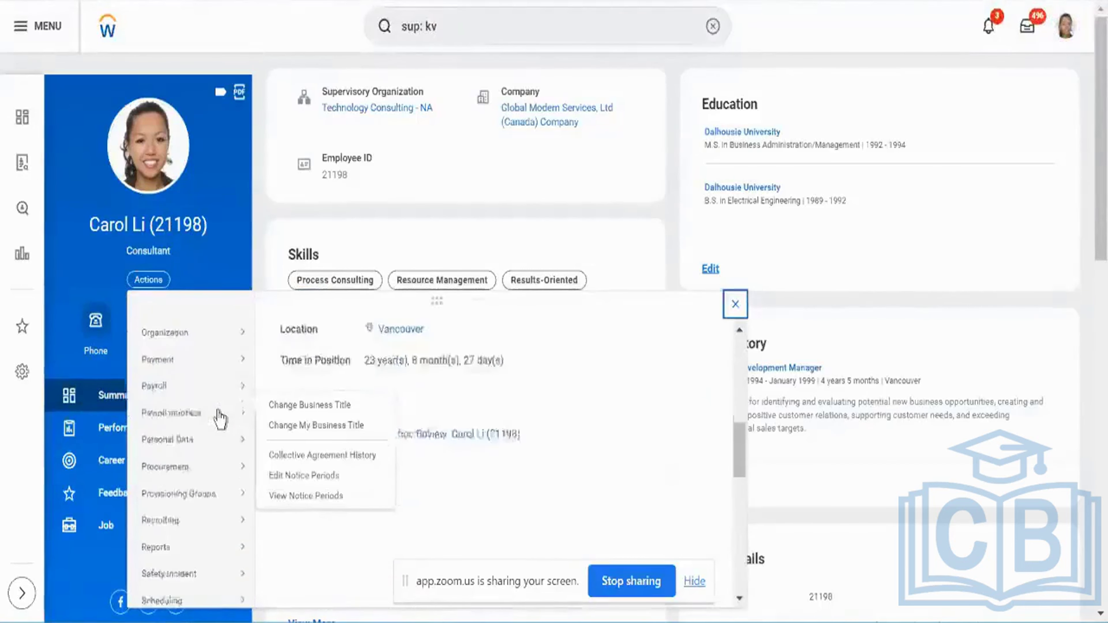
mouse_move(221, 395)
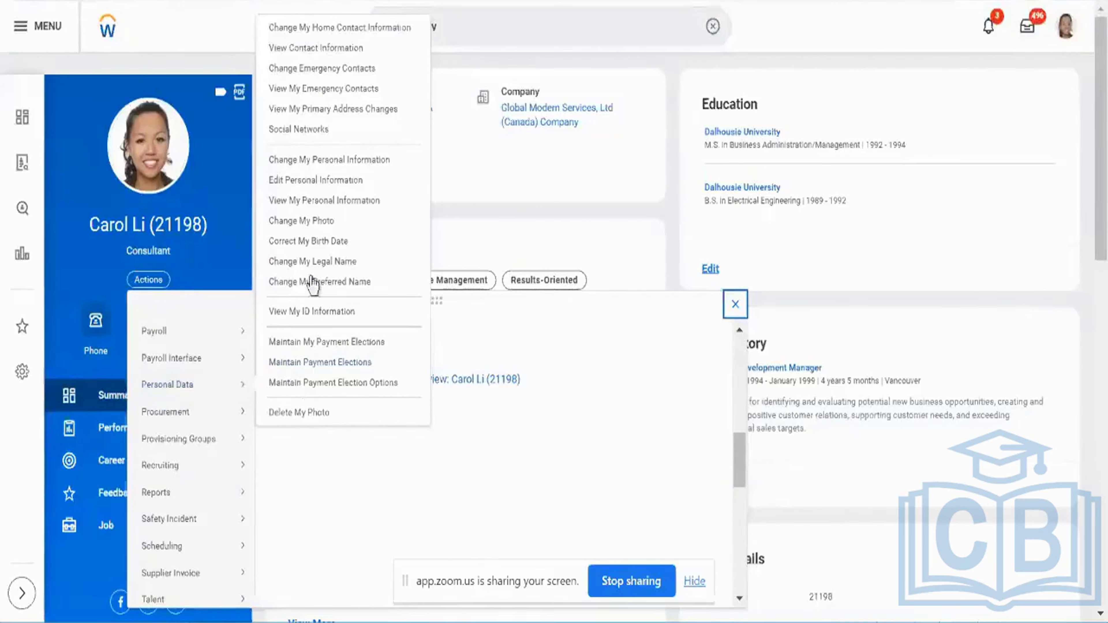
left_click(323, 181)
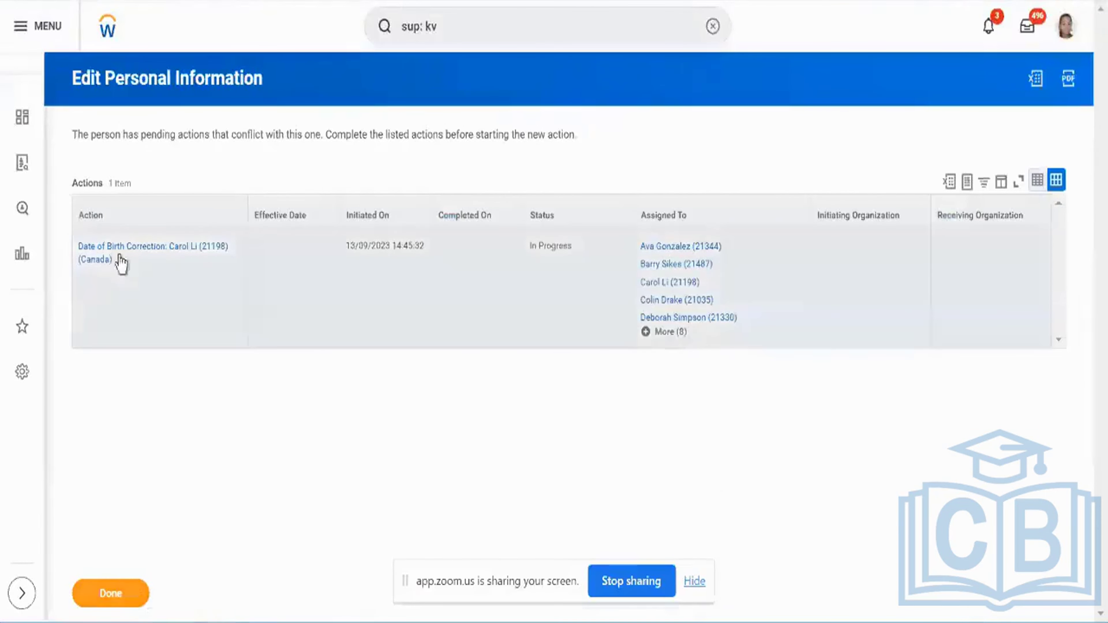
Cancel the pending Date of Birth Correction business process with the comment "cancel" and submit the cancellation.
left_click(122, 262)
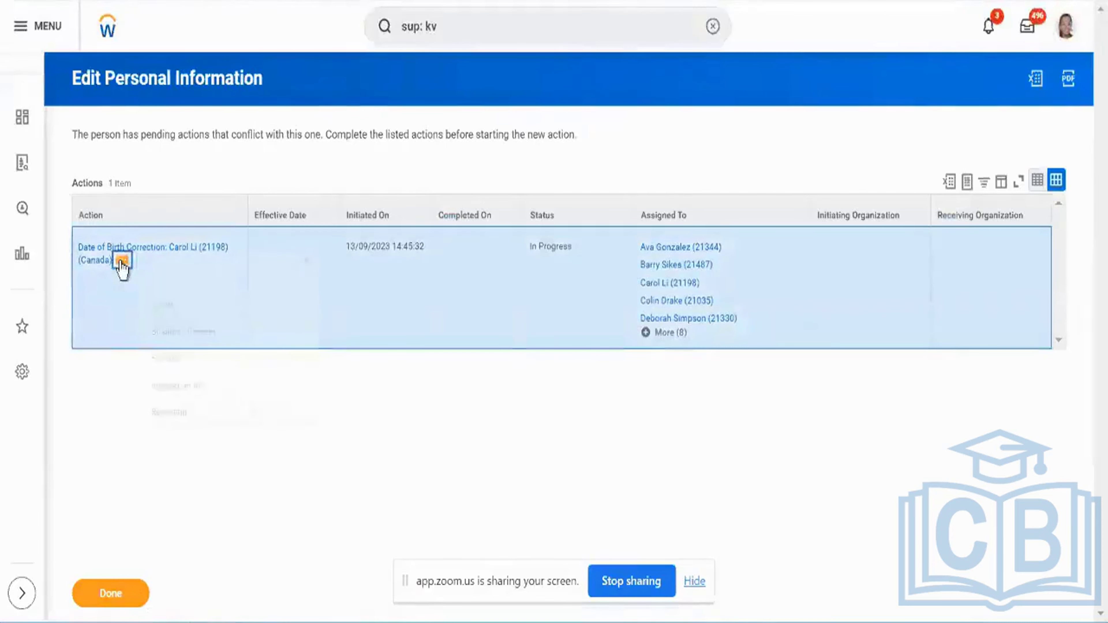
mouse_move(214, 332)
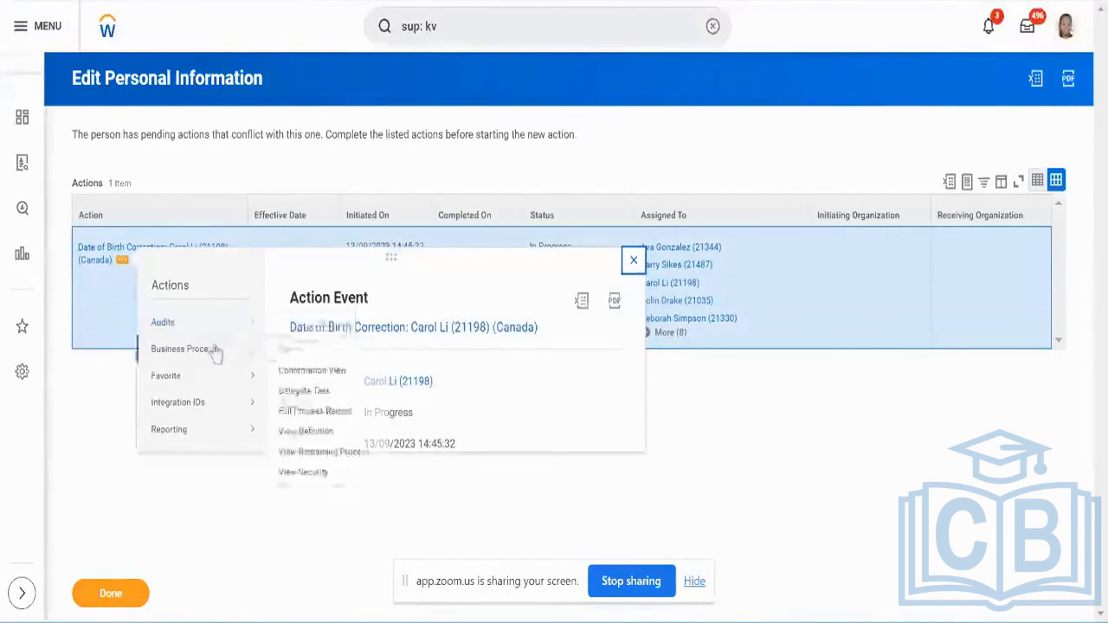
left_click(301, 351)
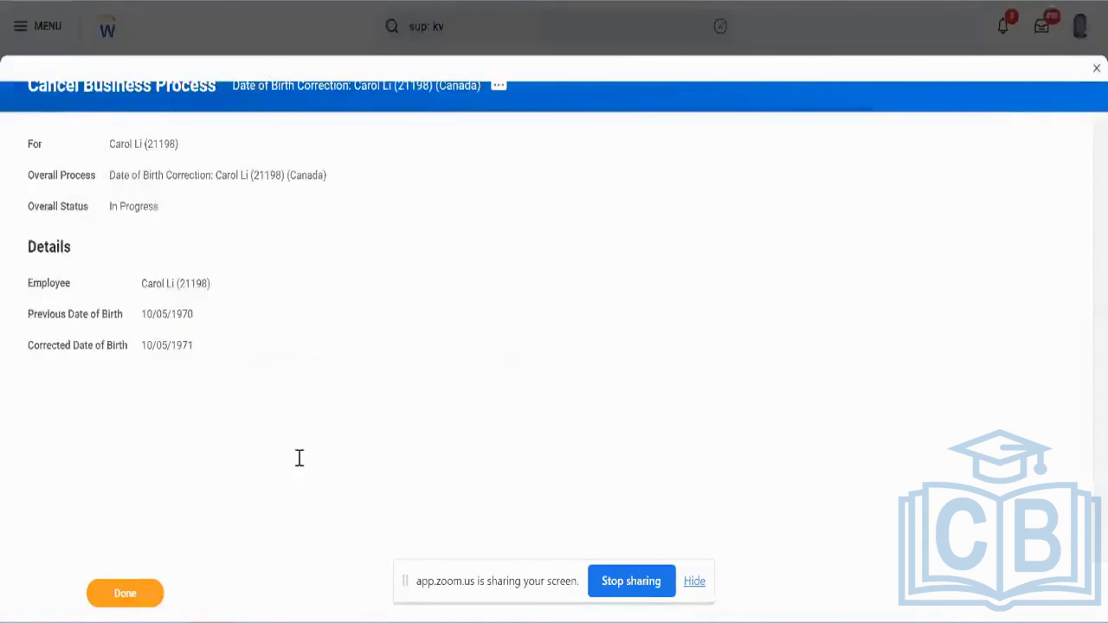
scroll(207, 511, "down", 3)
left_click(176, 306)
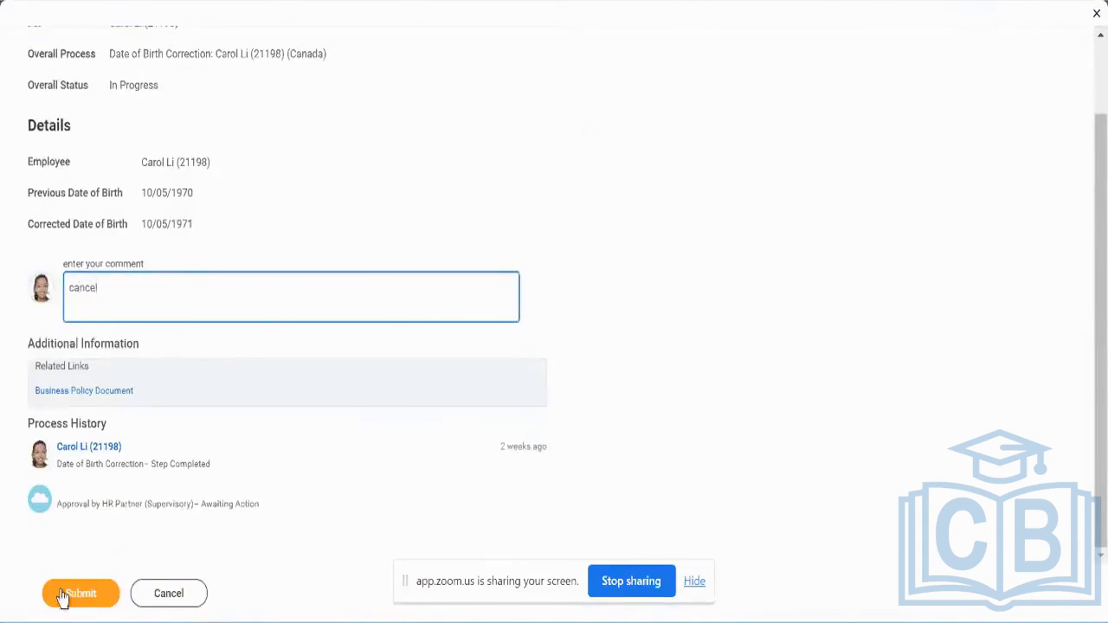
left_click(71, 580)
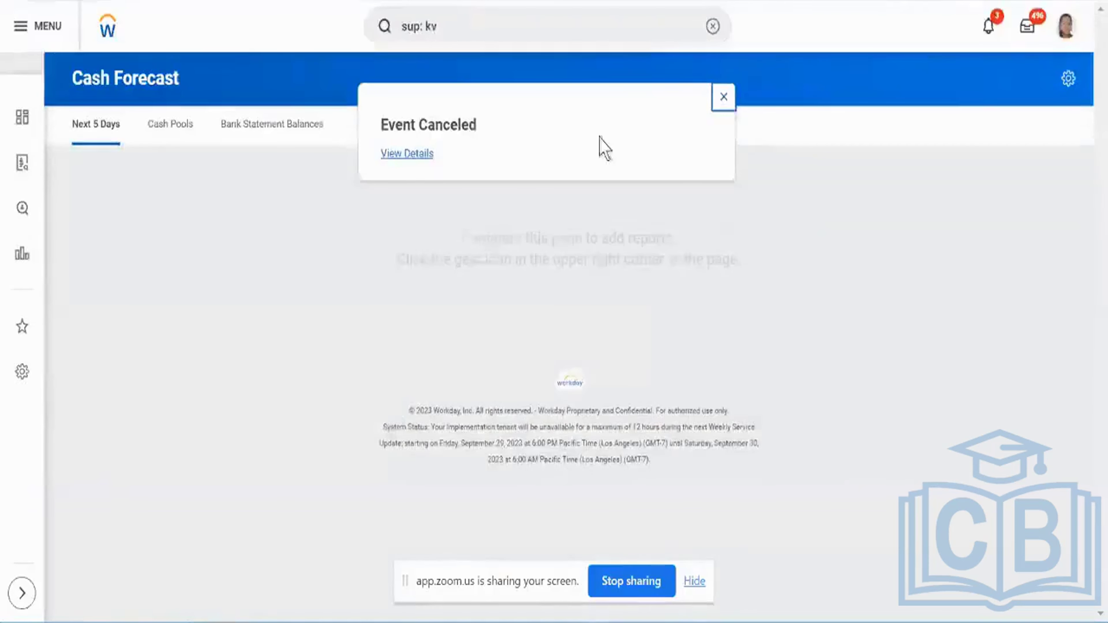
Start Edit Personal Information again from the worker's profile and look through the personal information sections.
left_click(1054, 29)
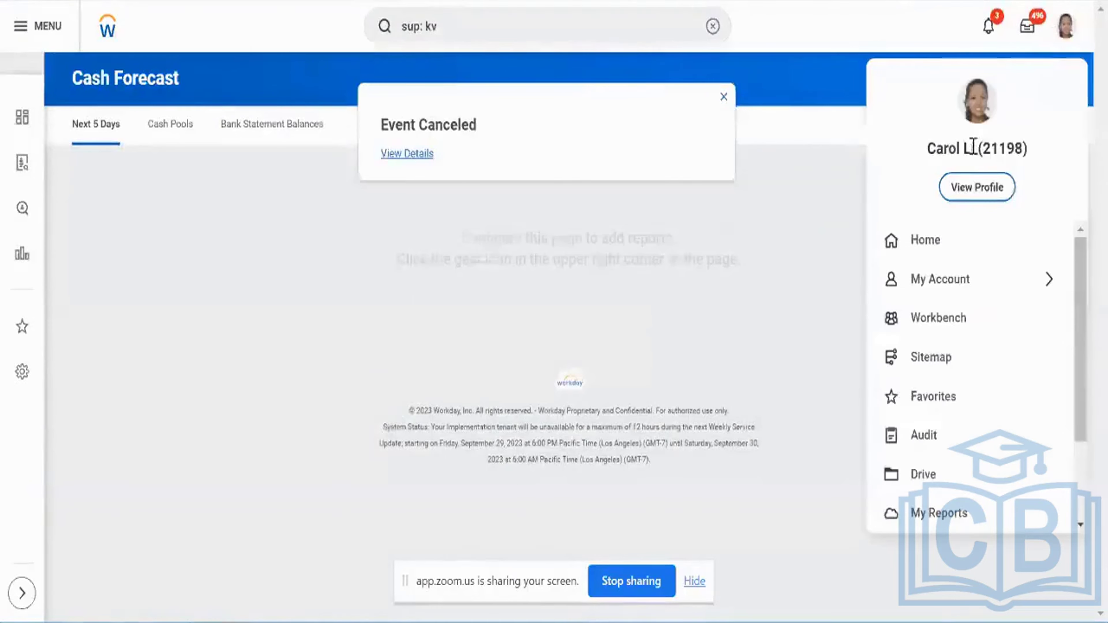
left_click(976, 186)
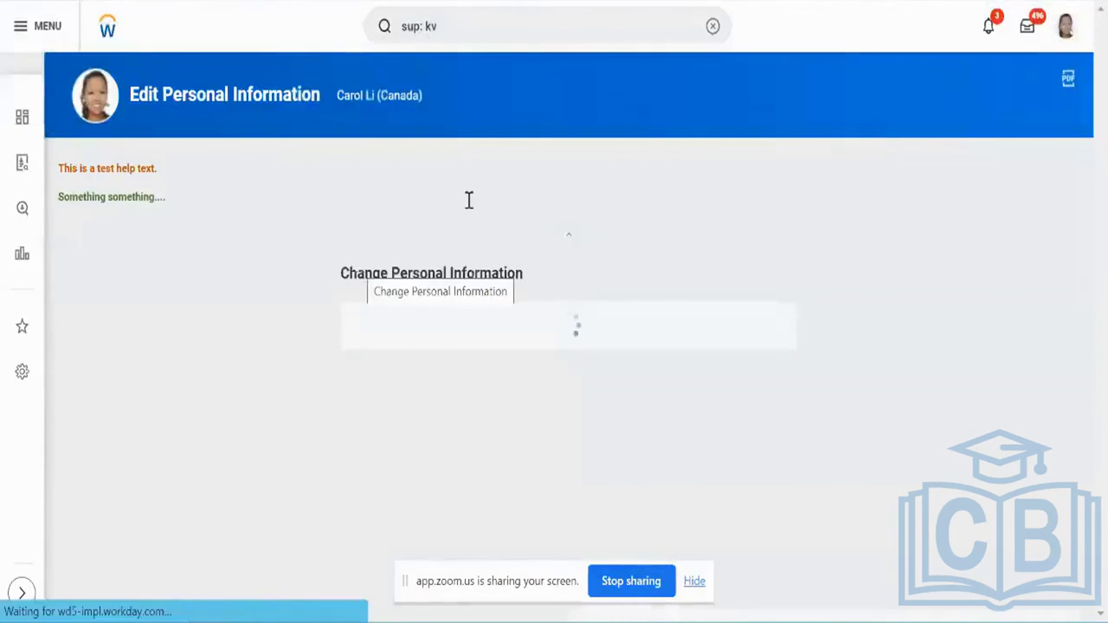
scroll(679, 245, "down", 12)
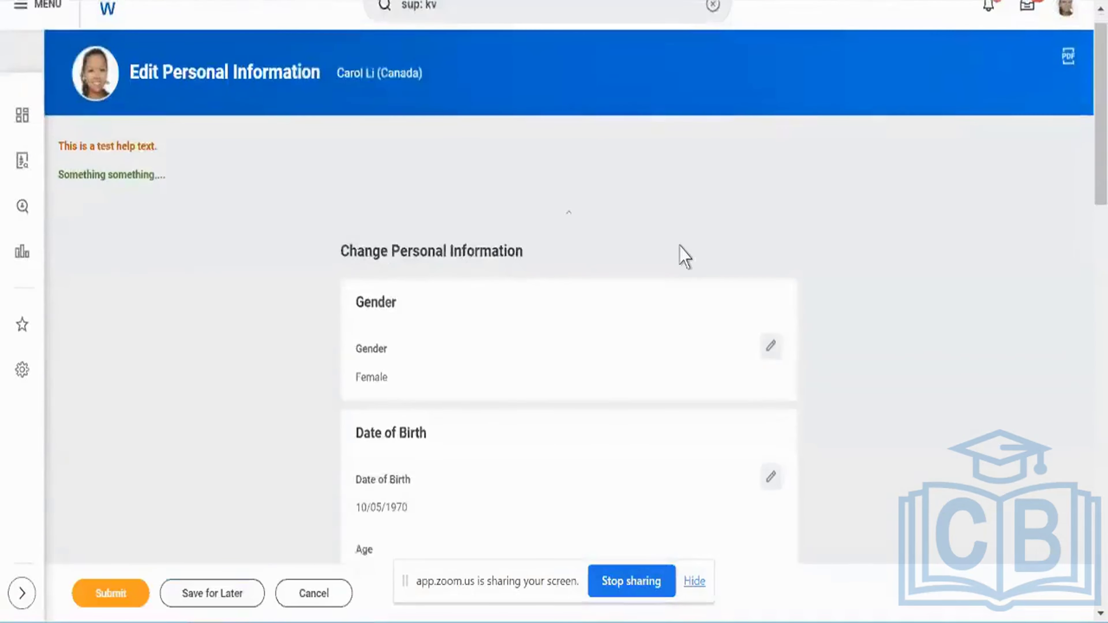
scroll(682, 253, "down", 10)
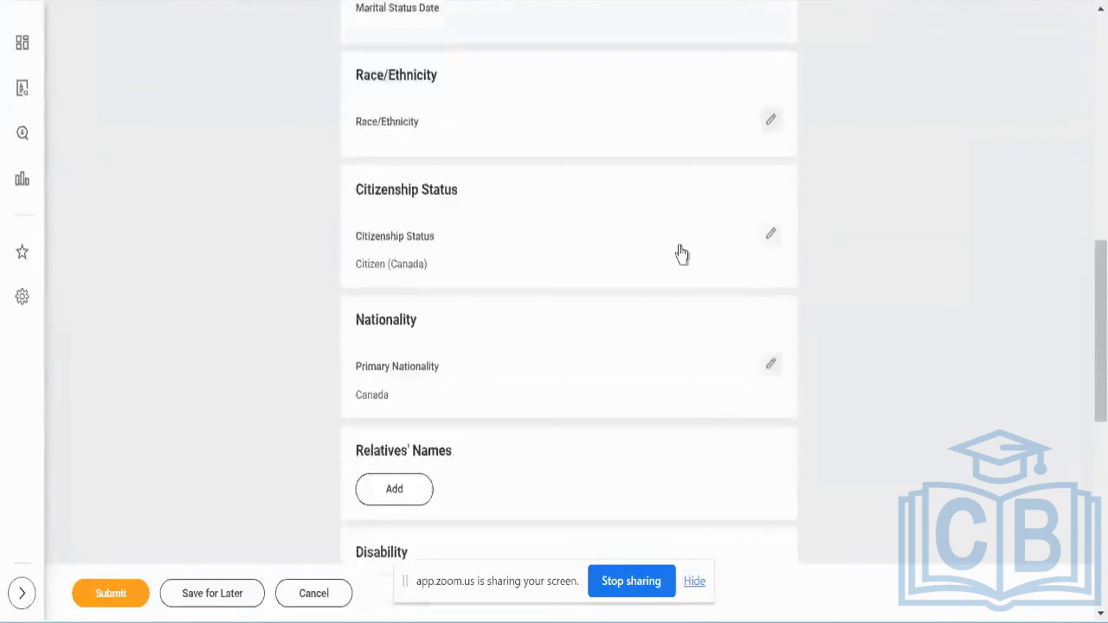
scroll(681, 253, "up", 5)
scroll(684, 256, "up", 8)
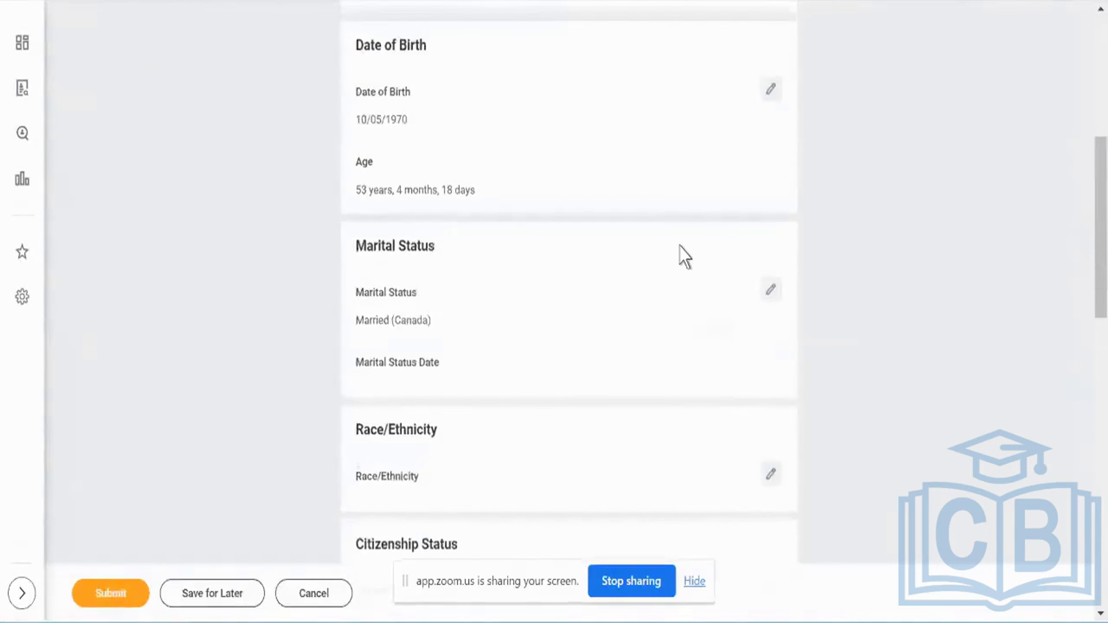
scroll(680, 254, "up", 4)
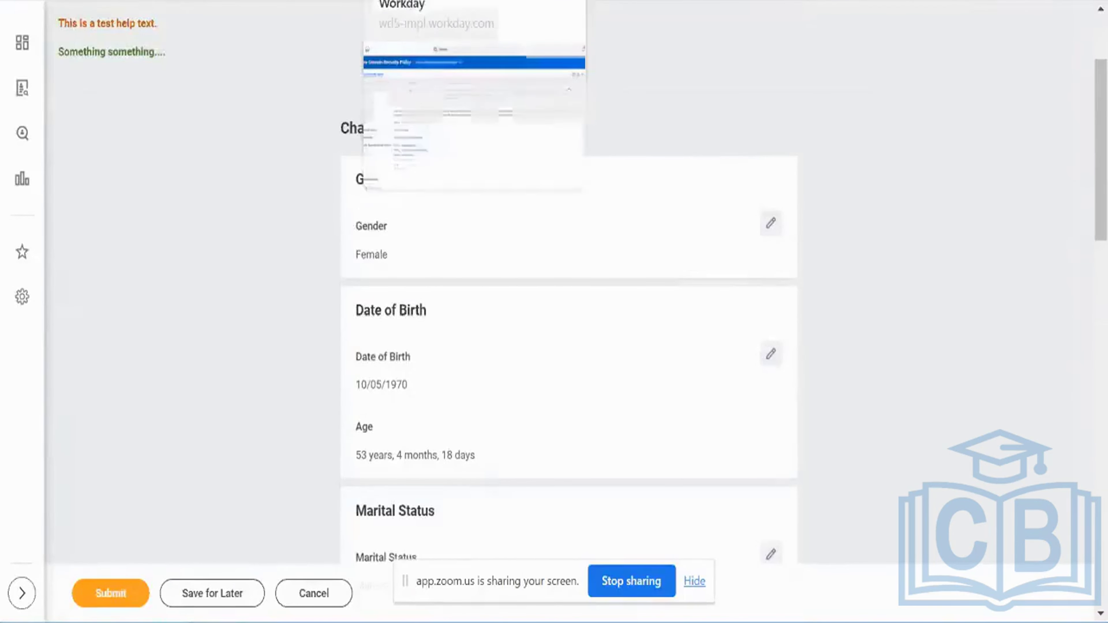
Return to the Add Government IDs security policy, go to its parent Person Data: Personal Data, and open the child policy Person Data: Date of Birth.
left_click(395, 1)
left_click(417, 371)
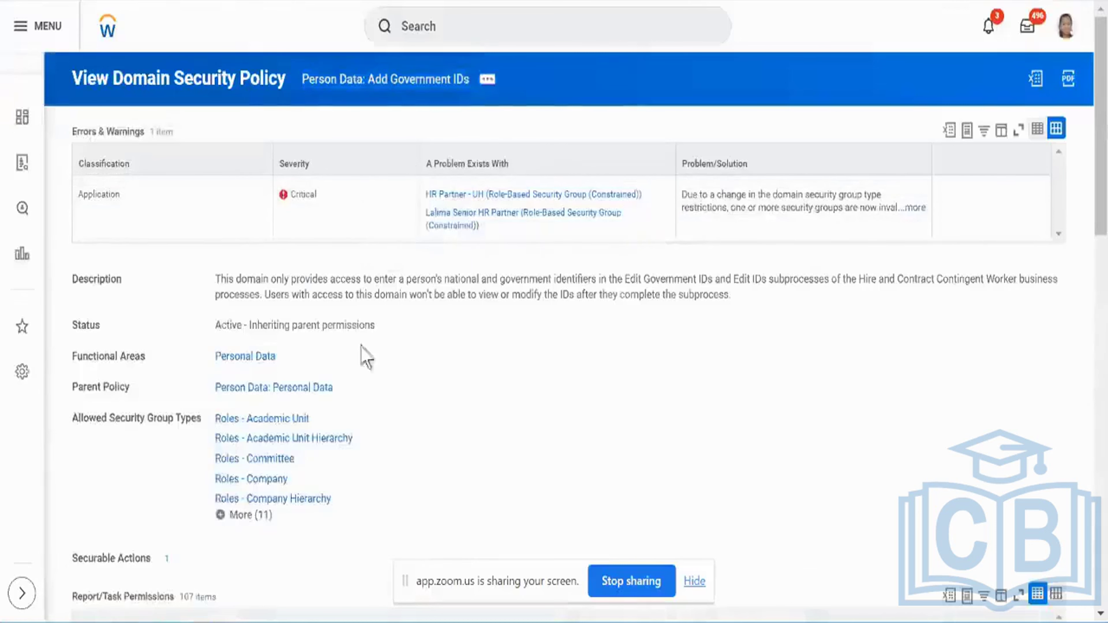
left_click(296, 387)
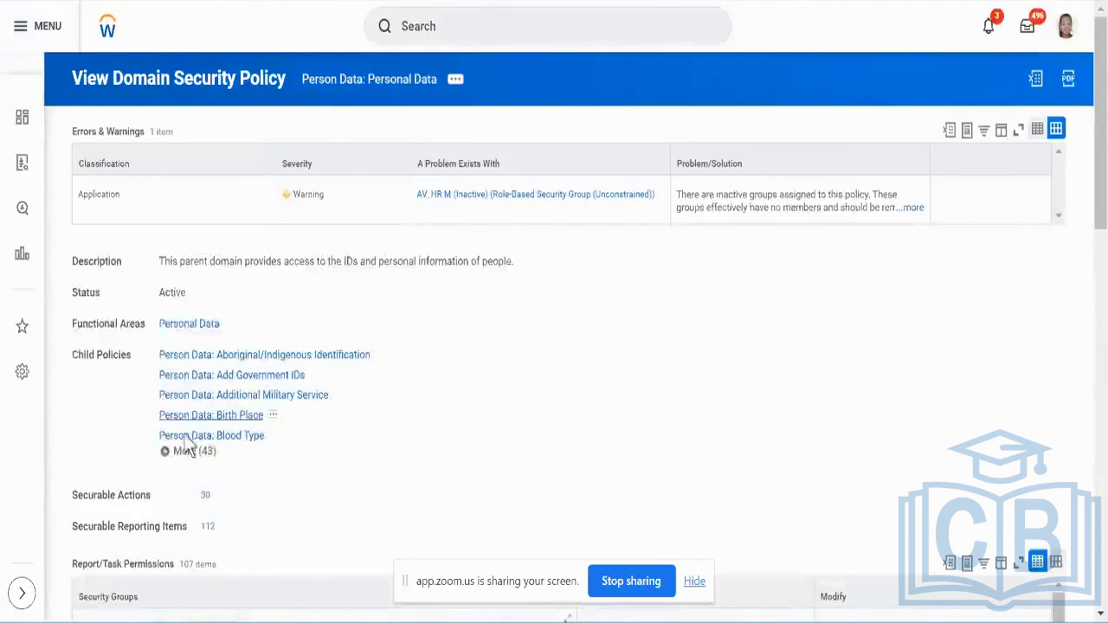
left_click(192, 452)
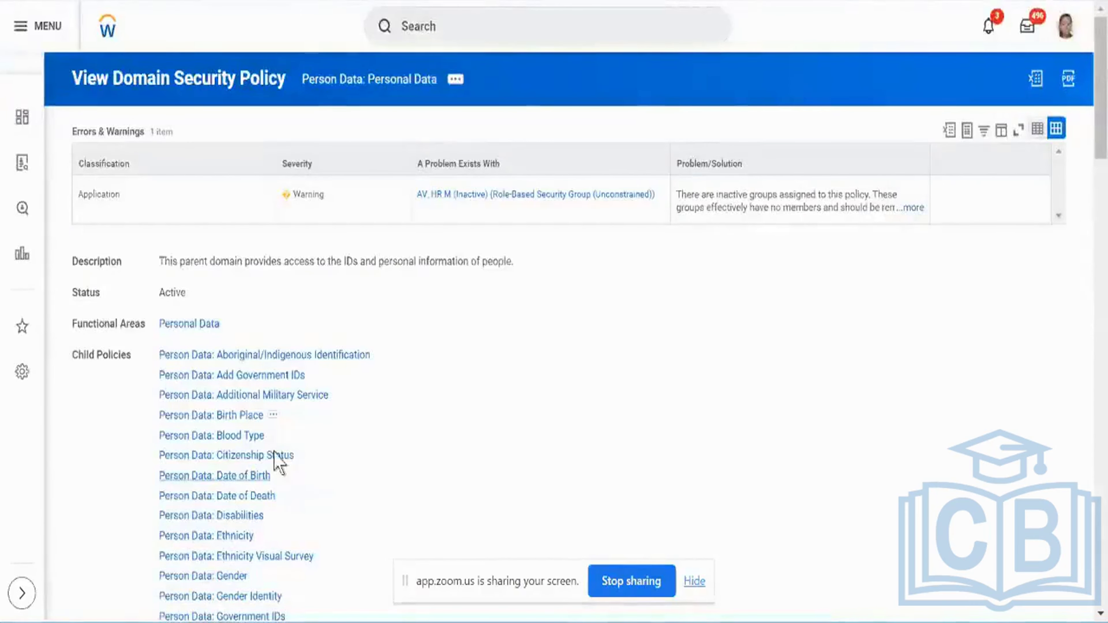
left_click(221, 476)
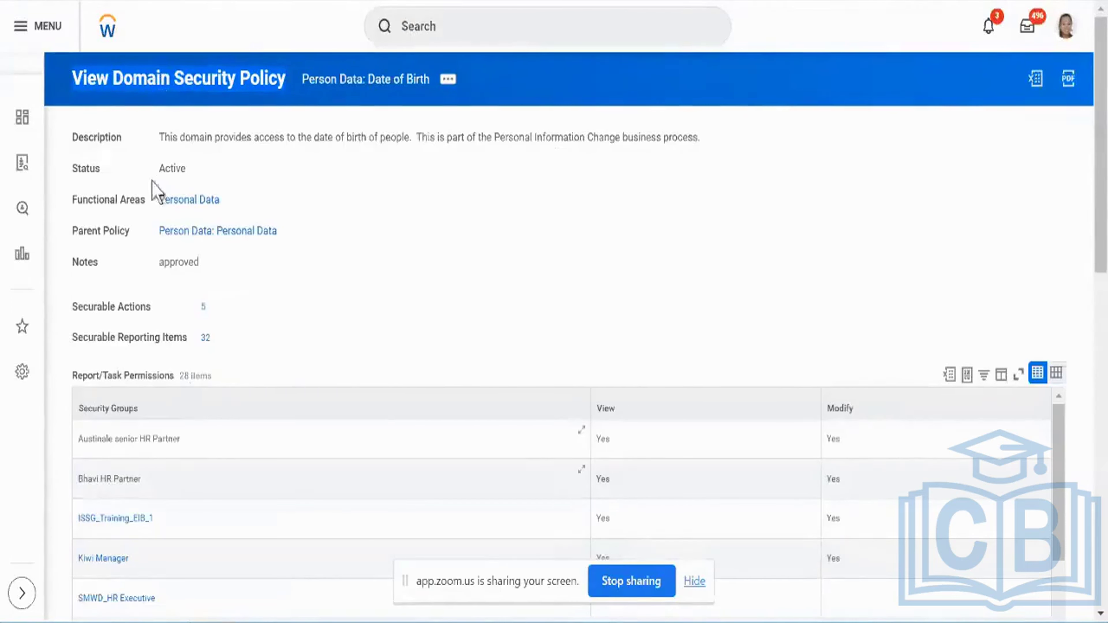
Examine the Date of Birth policy's description and the security groups with View and Modify access in Report/Task Permissions.
double_click(255, 139)
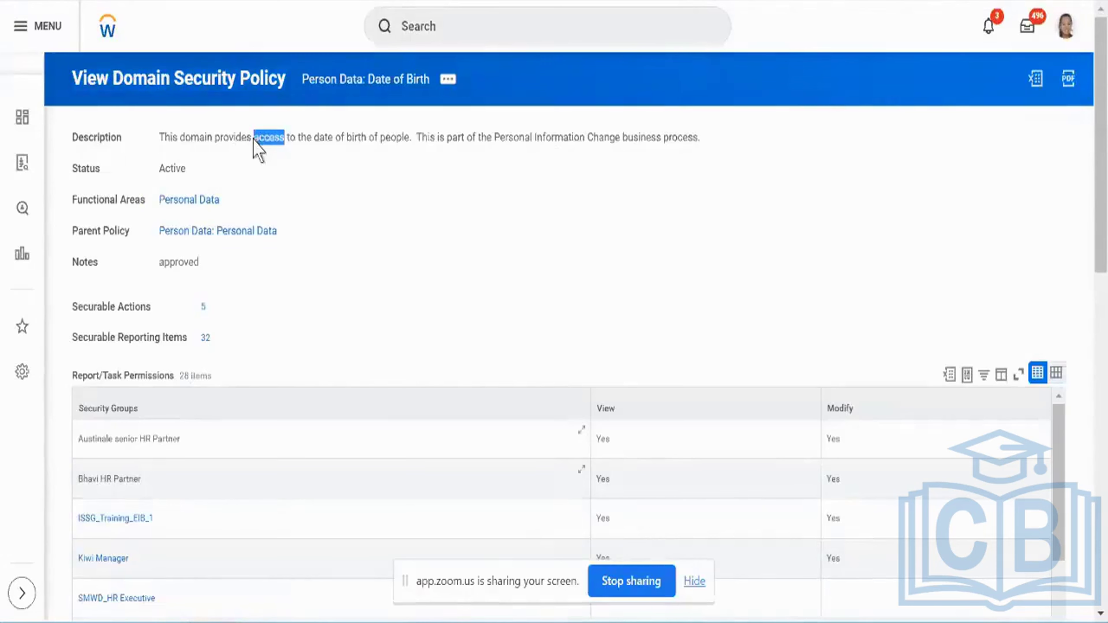
triple_click(254, 140)
scroll(519, 173, "down", 4)
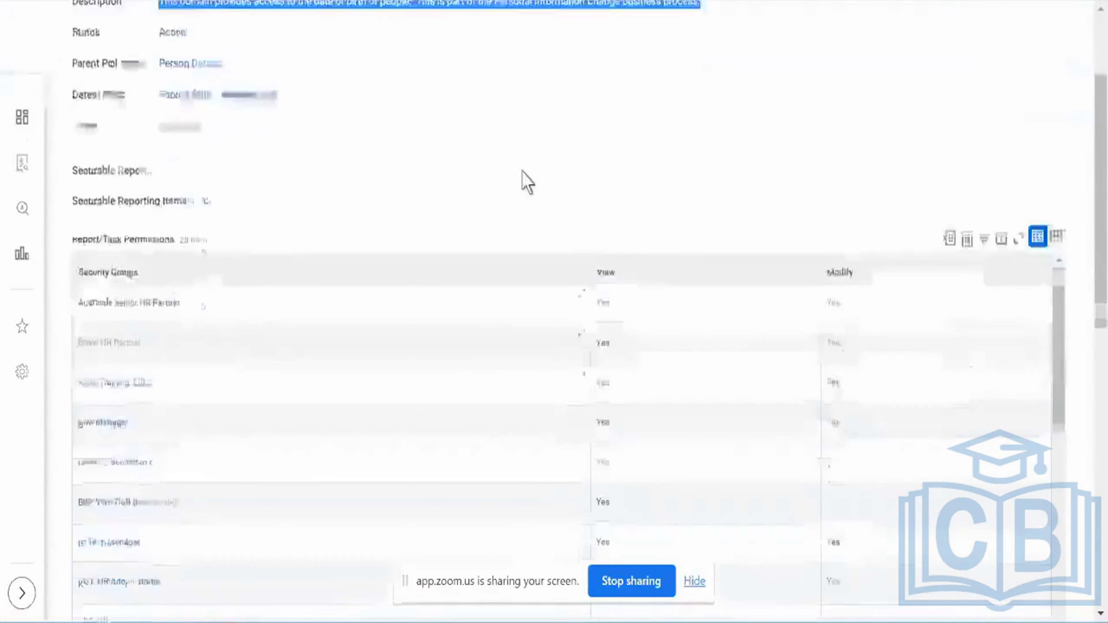
scroll(522, 172, "down", 5)
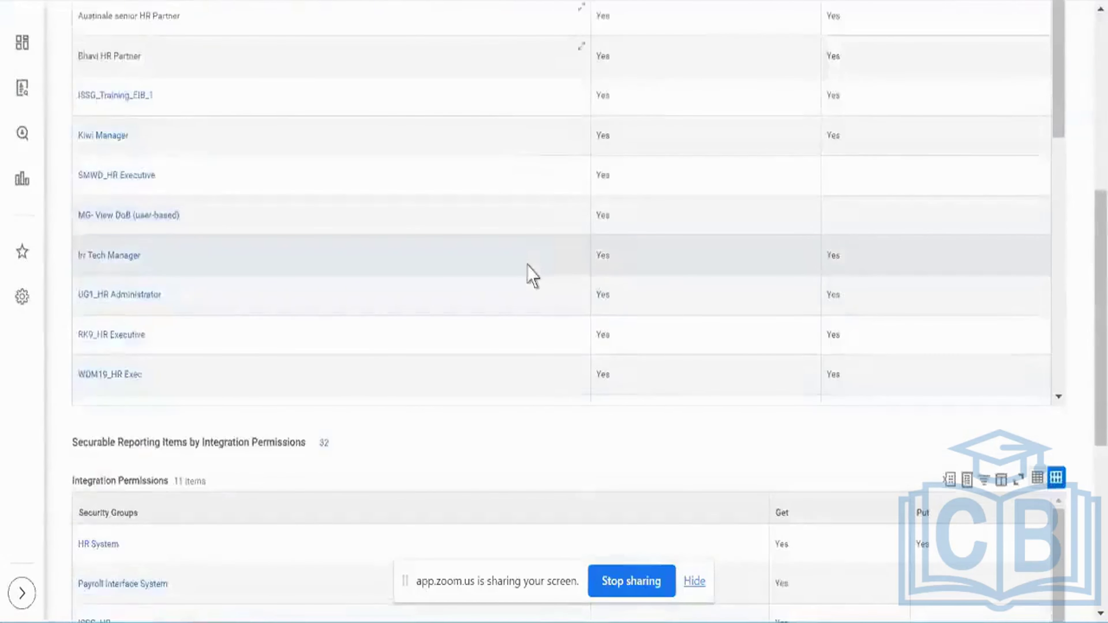
scroll(527, 270, "down", 2)
scroll(532, 275, "down", 4)
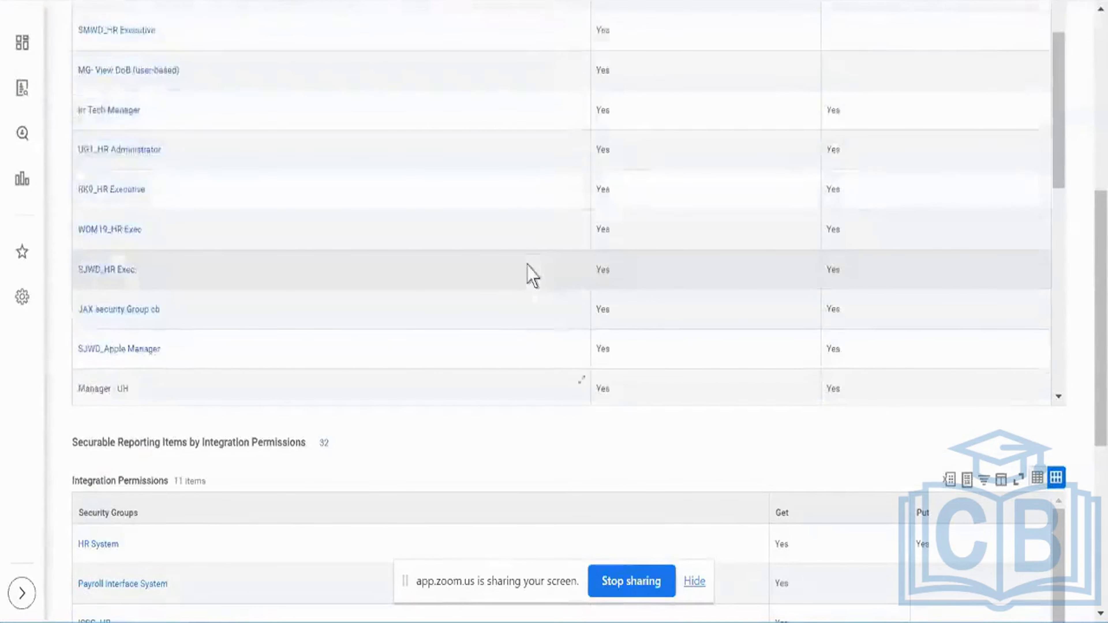
scroll(532, 276, "down", 6)
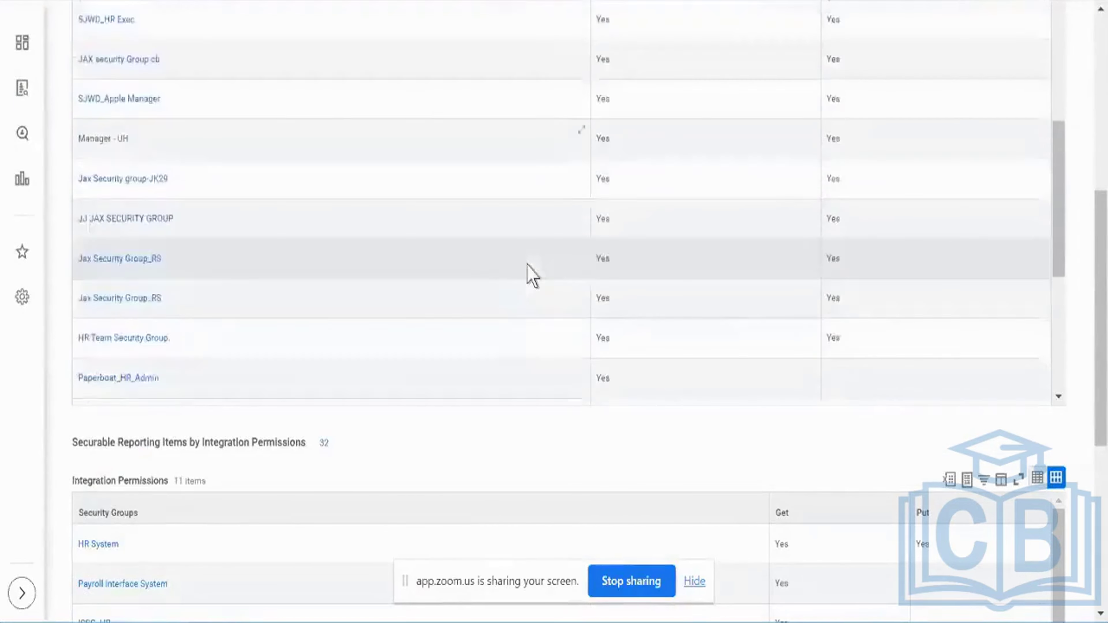
scroll(532, 276, "down", 2)
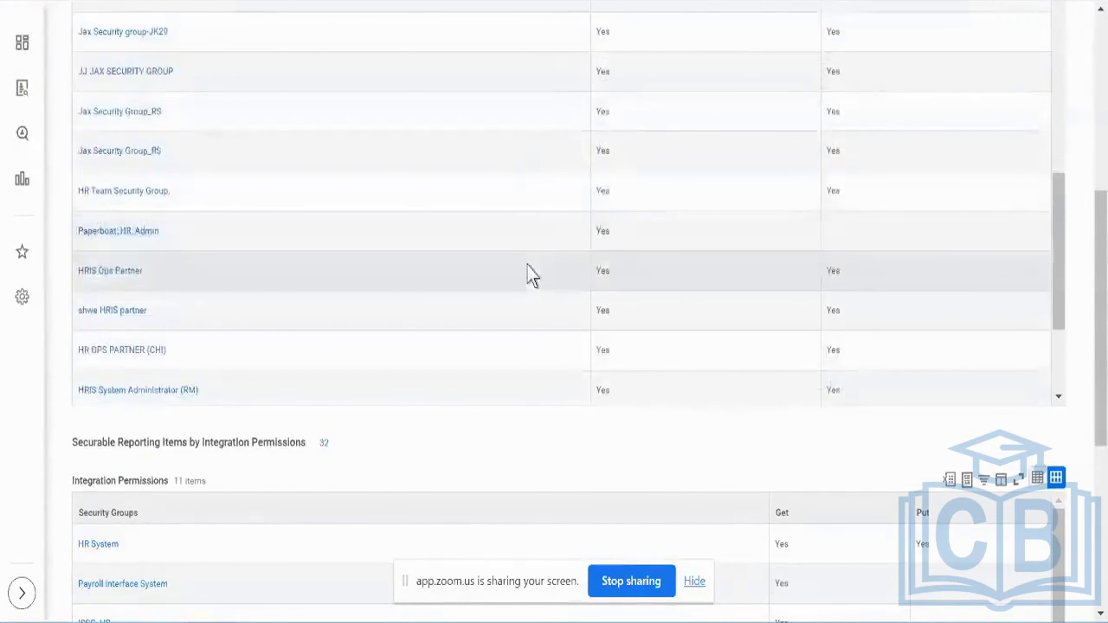
scroll(532, 275, "down", 4)
scroll(532, 276, "up", 15)
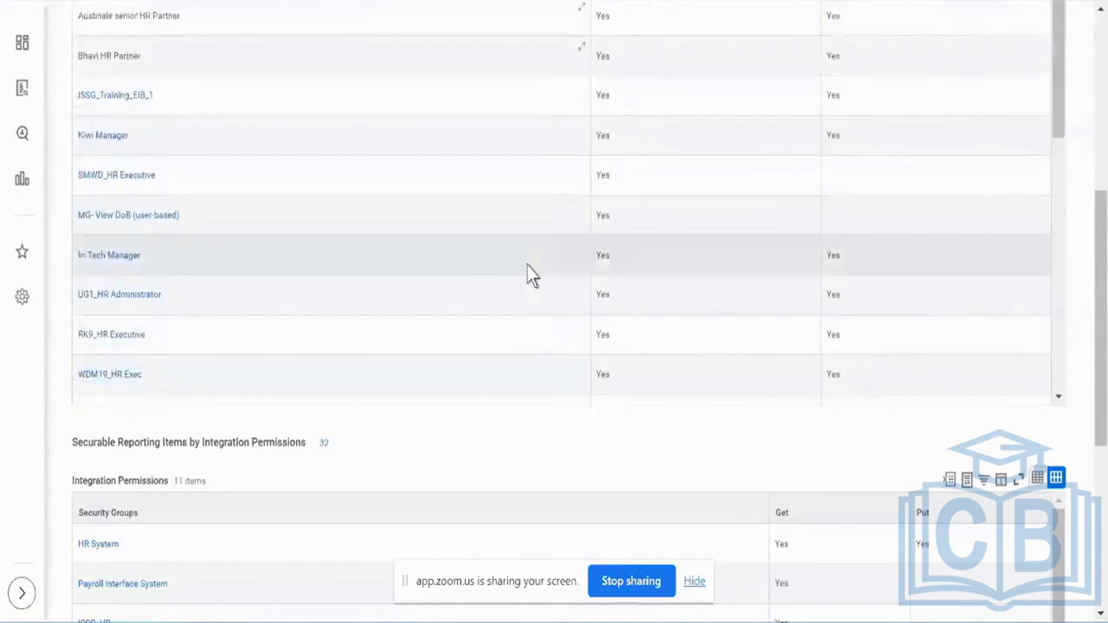
scroll(531, 276, "up", 10)
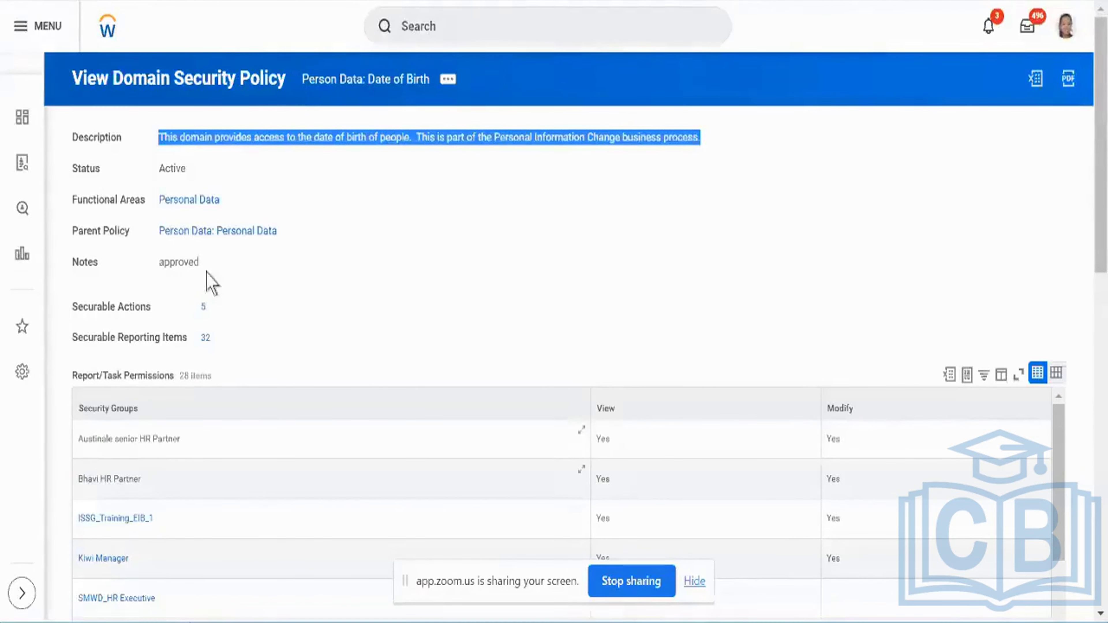
List the policy's securable actions and compare "Edit Row for Edit Date of Birth Active View page" with the Date of Birth edit option in Edit Personal Information.
left_click(204, 306)
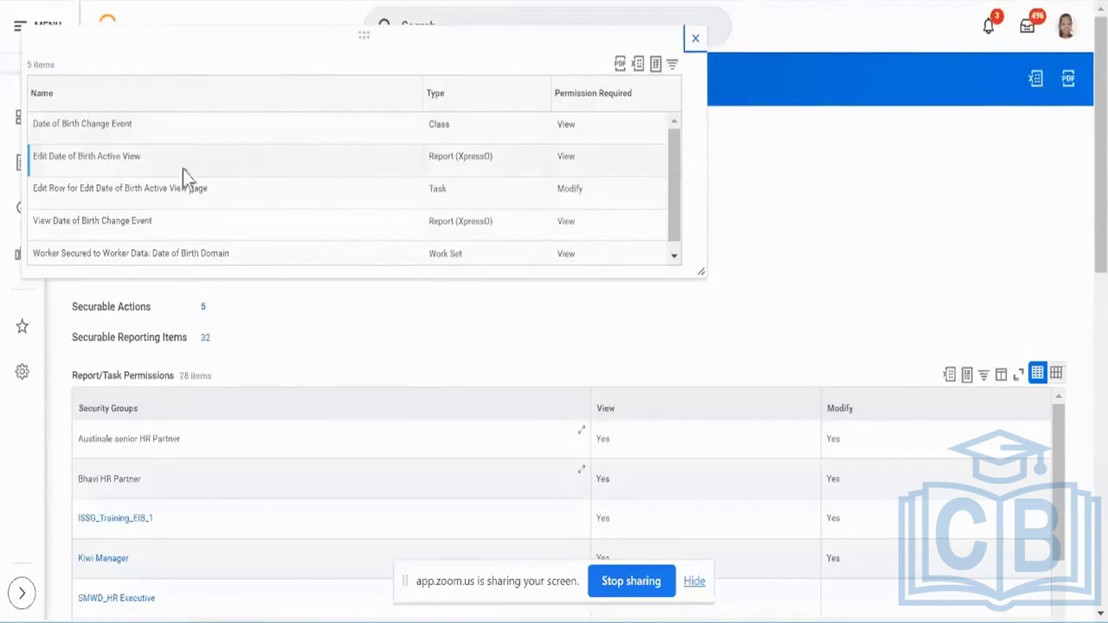
triple_click(131, 192)
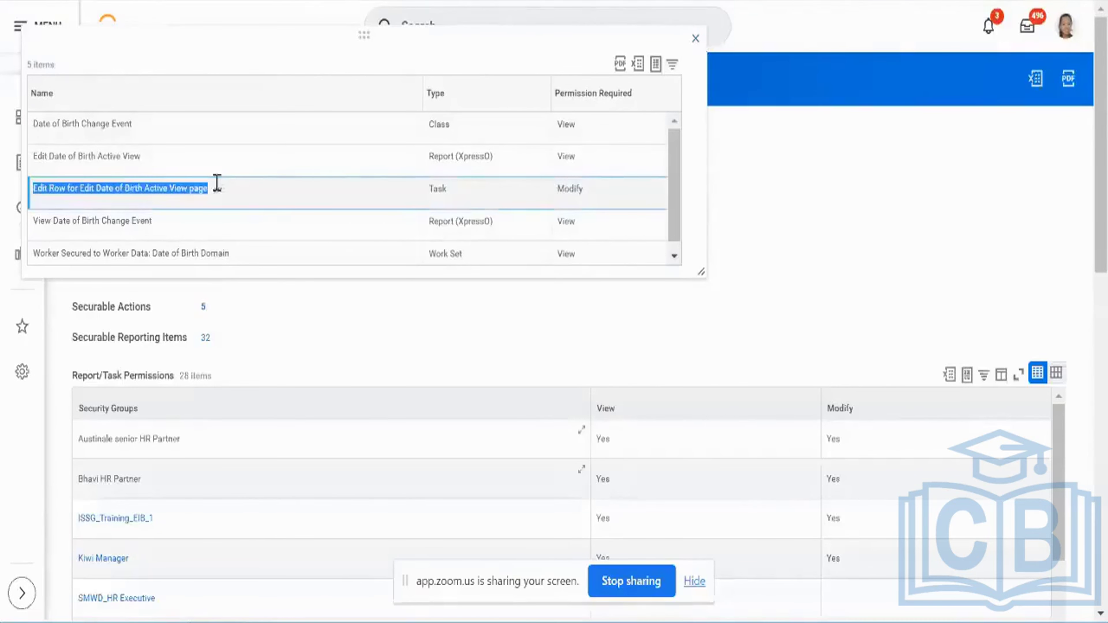
scroll(288, 186, "down", 1)
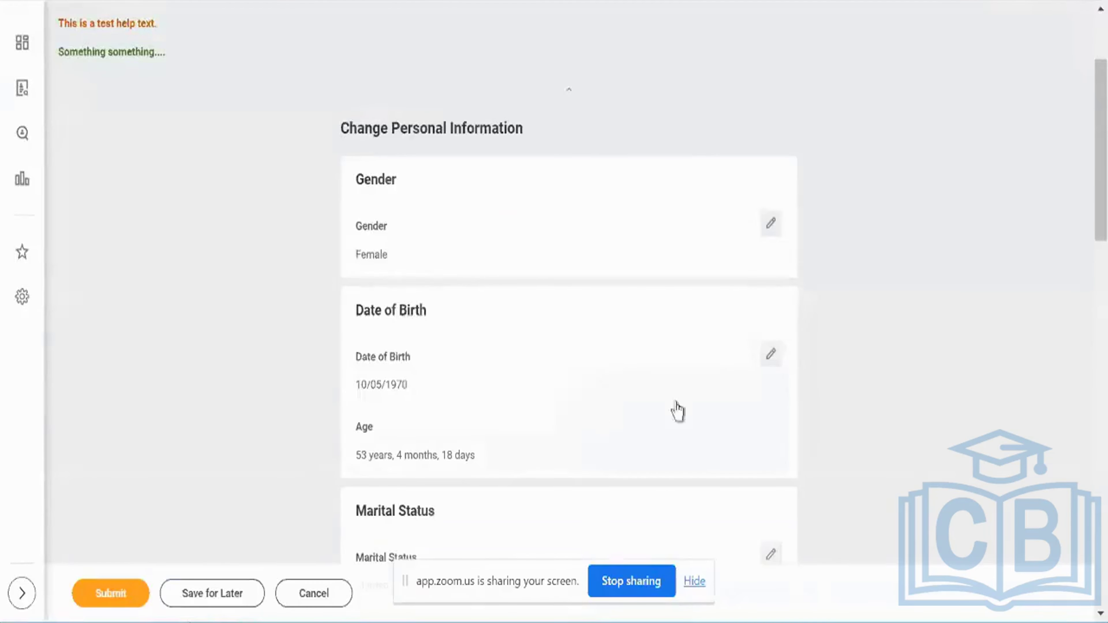
left_click(765, 359)
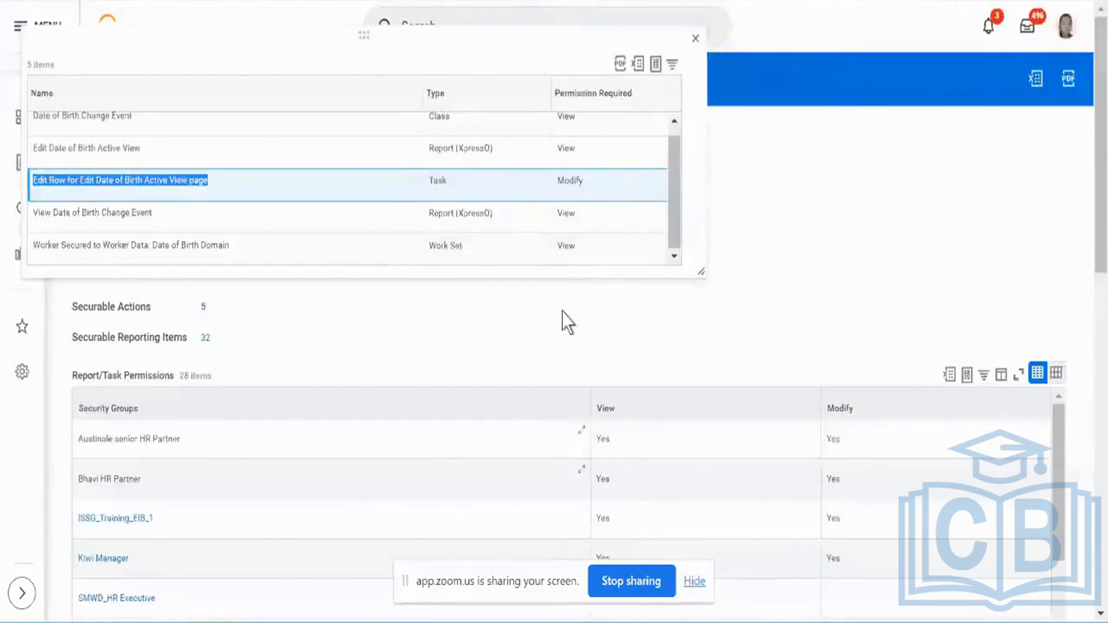
Review the policy's Report/Task Permissions and the Get and Put access under Integration Permissions, closing the securable actions list when finished.
scroll(921, 367, "down", 8)
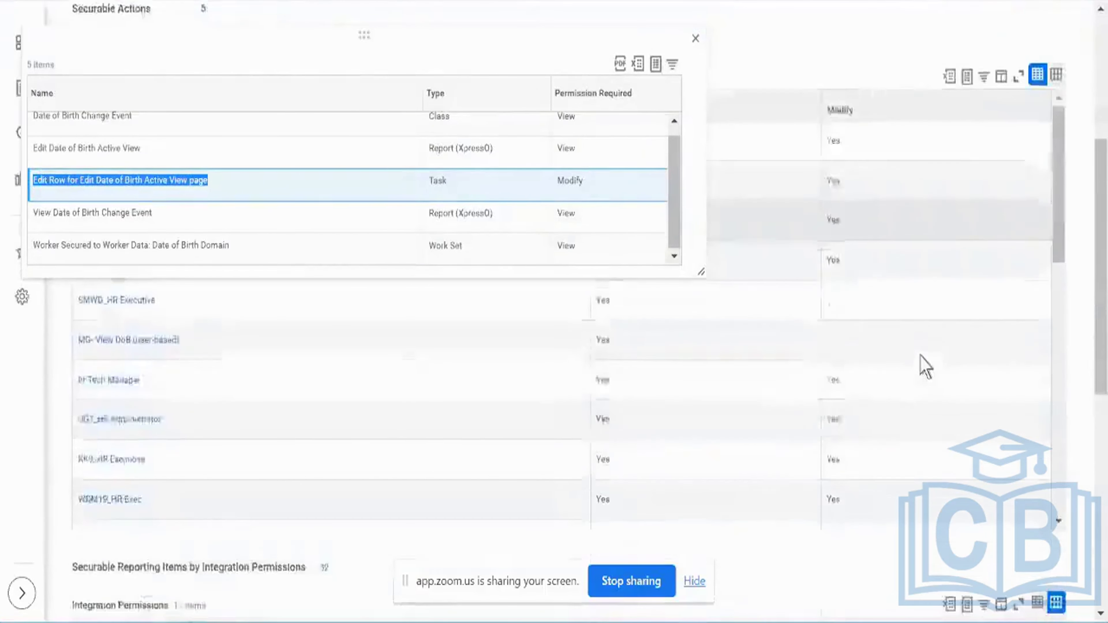
scroll(924, 366, "down", 6)
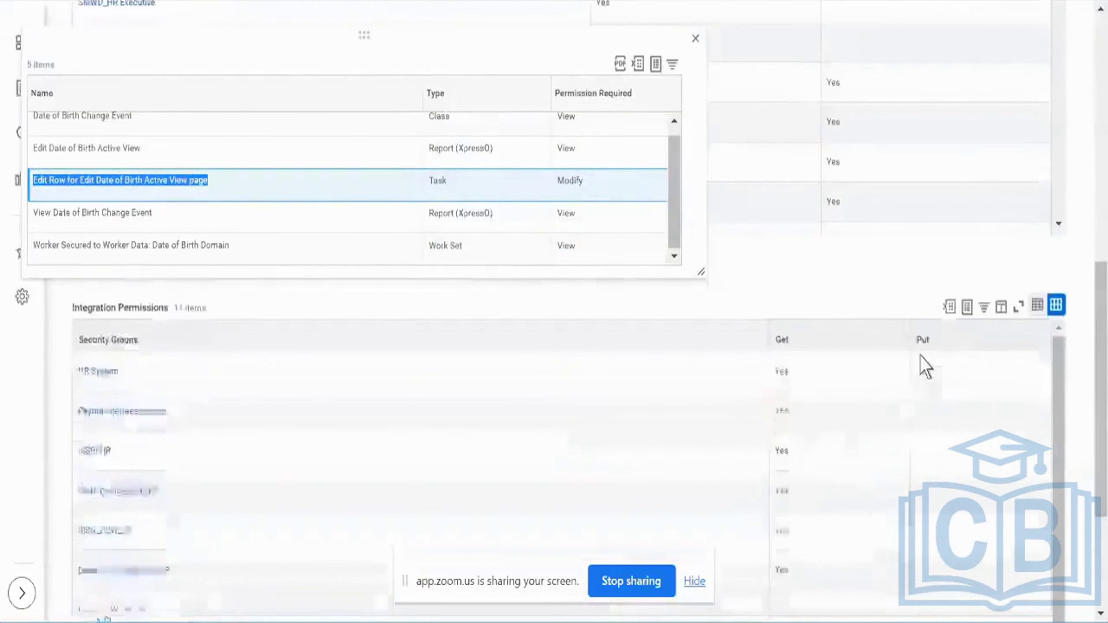
scroll(920, 356, "up", 6)
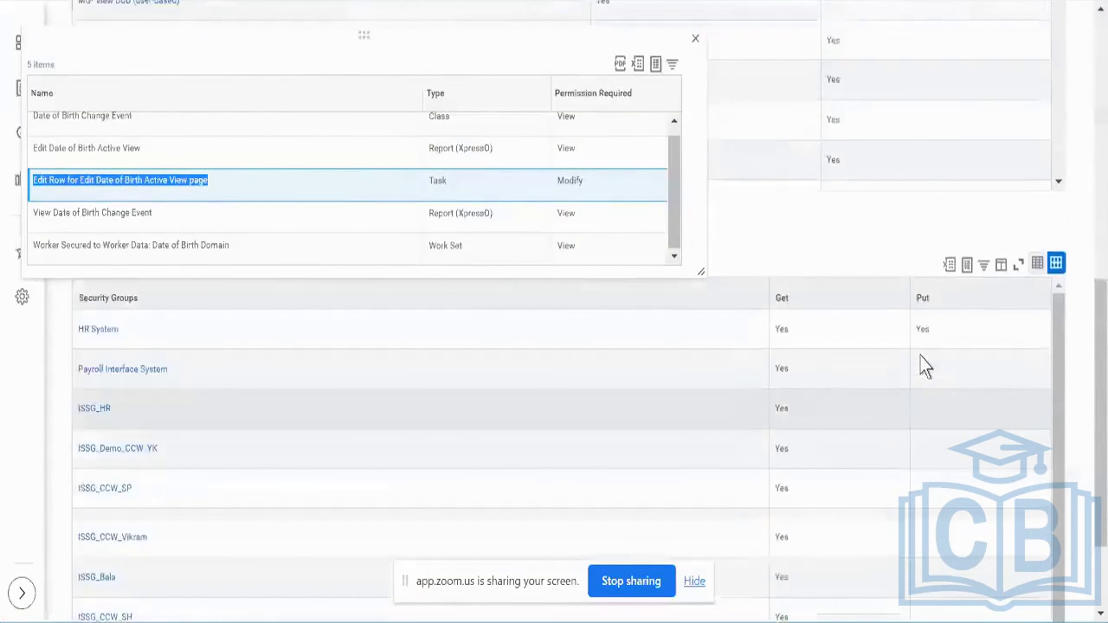
scroll(925, 366, "up", 8)
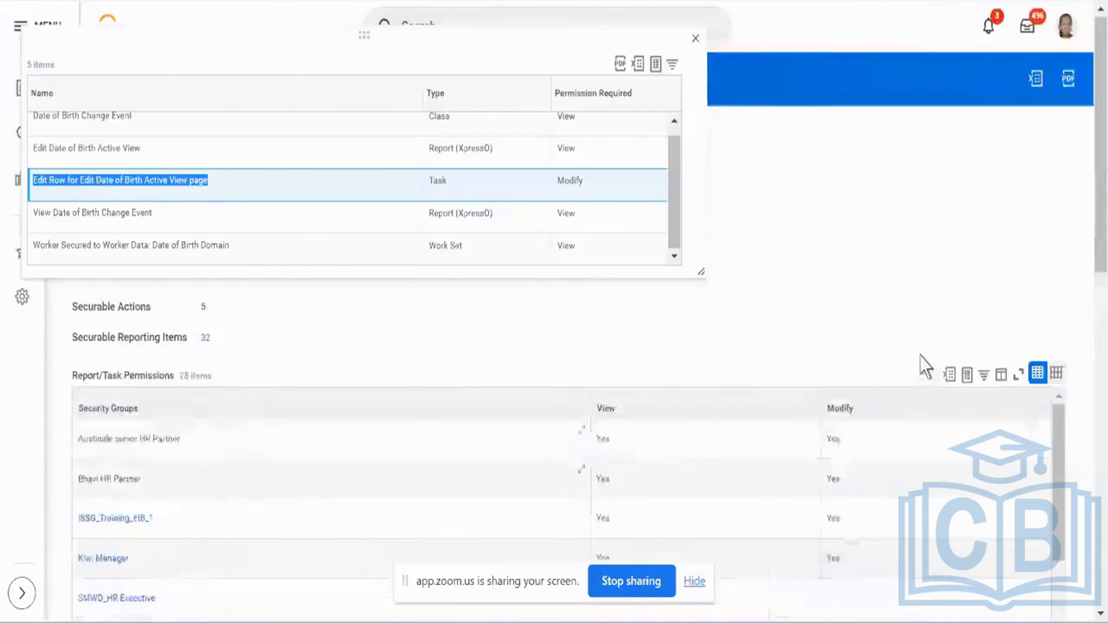
left_click(697, 39)
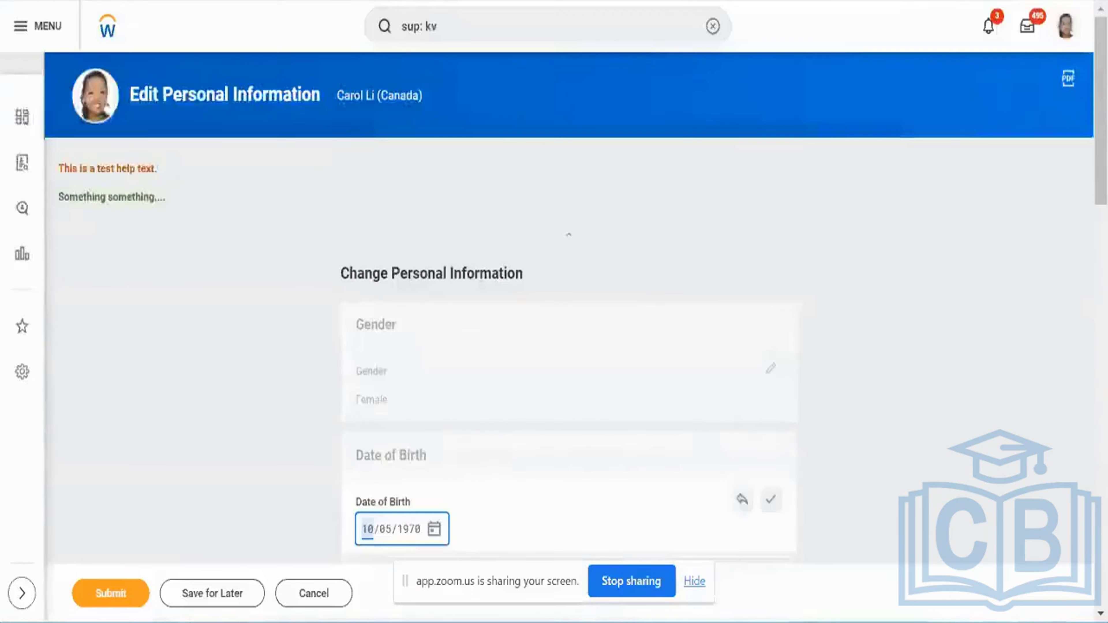
Find the other worker with a "worker:" prefix search on the worker's name and open the matching profile.
left_click(712, 26)
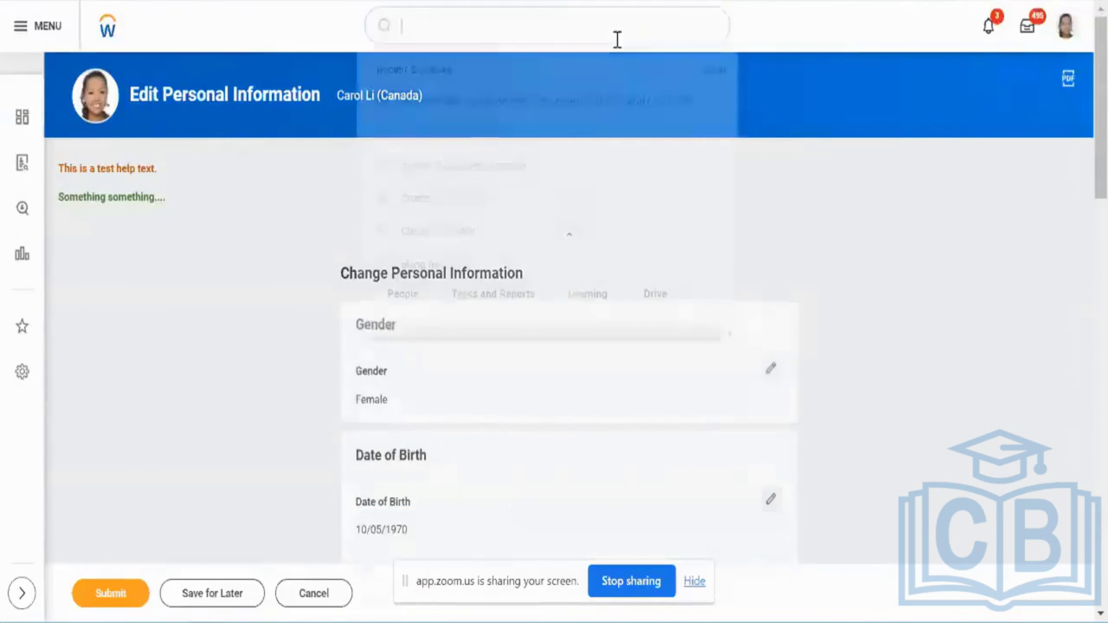
type("wo")
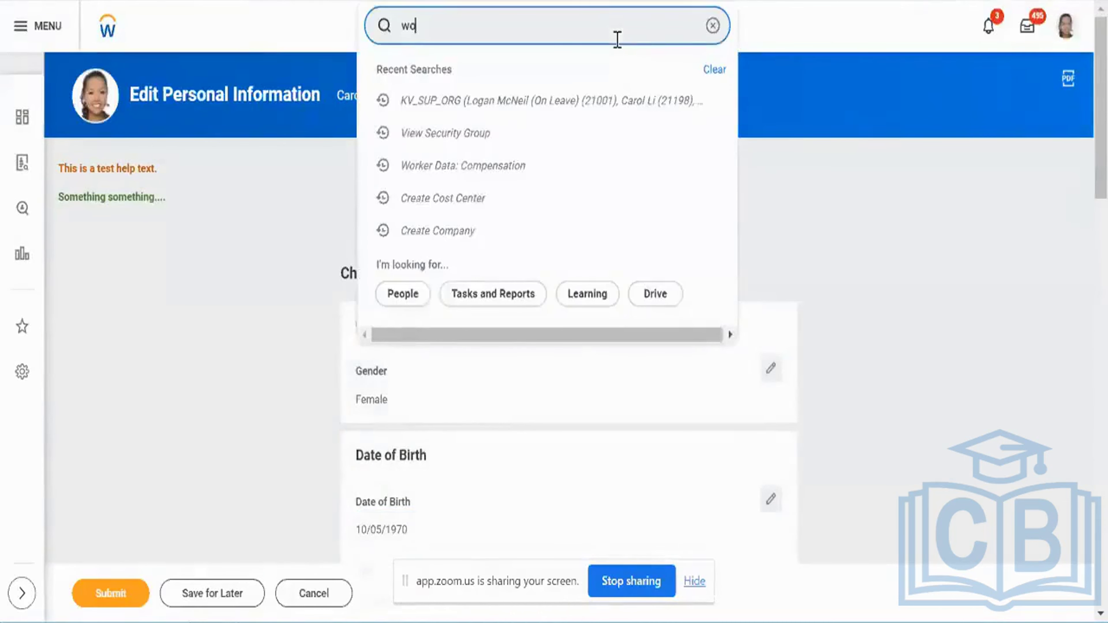
type("rker: logan")
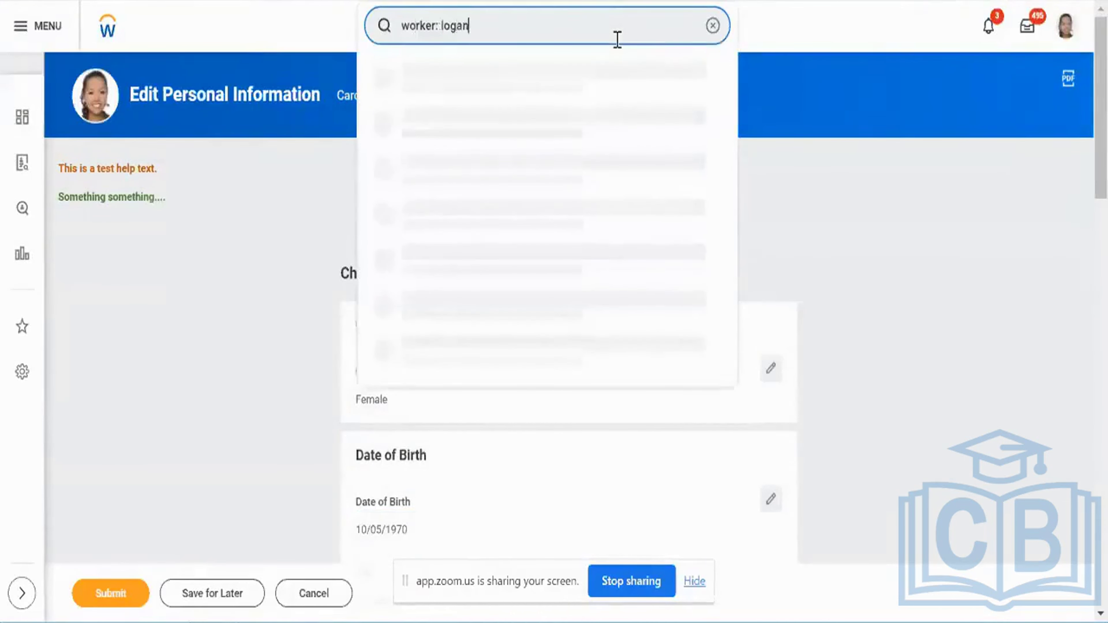
type(" mcne")
left_click(543, 66)
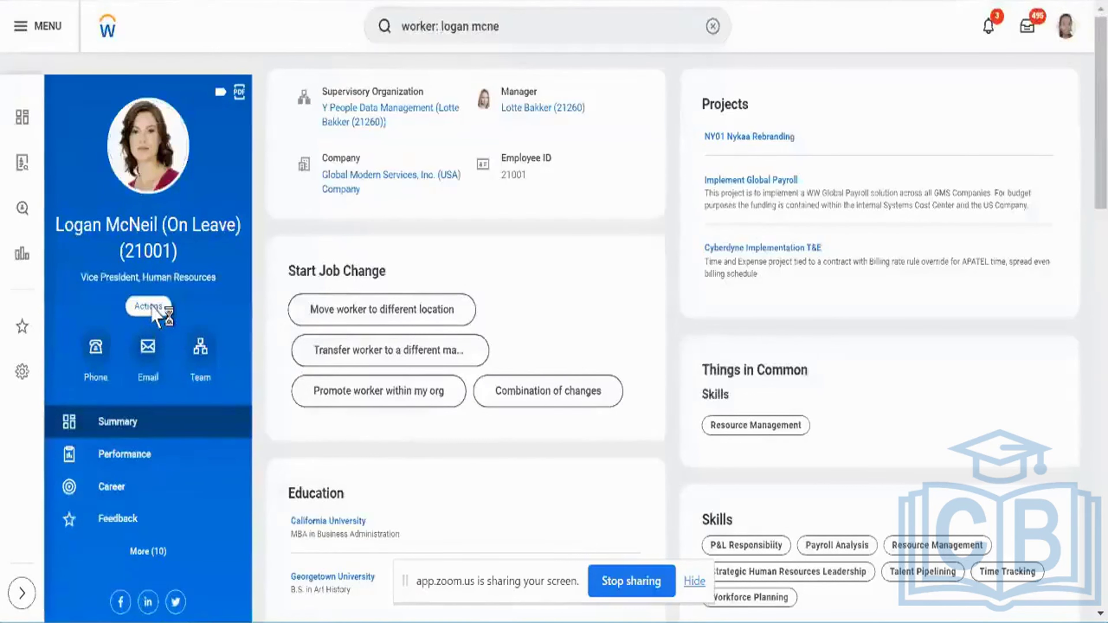
Start Edit Personal Information from the Personal Data actions on the worker's profile.
scroll(190, 460, "down", 5)
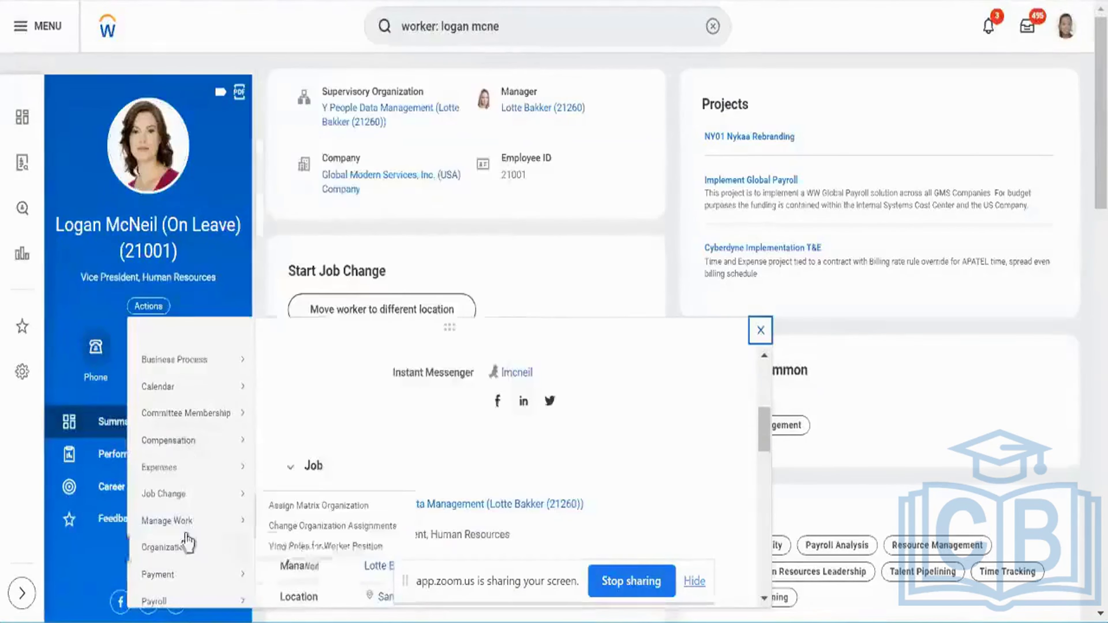
scroll(192, 528, "down", 3)
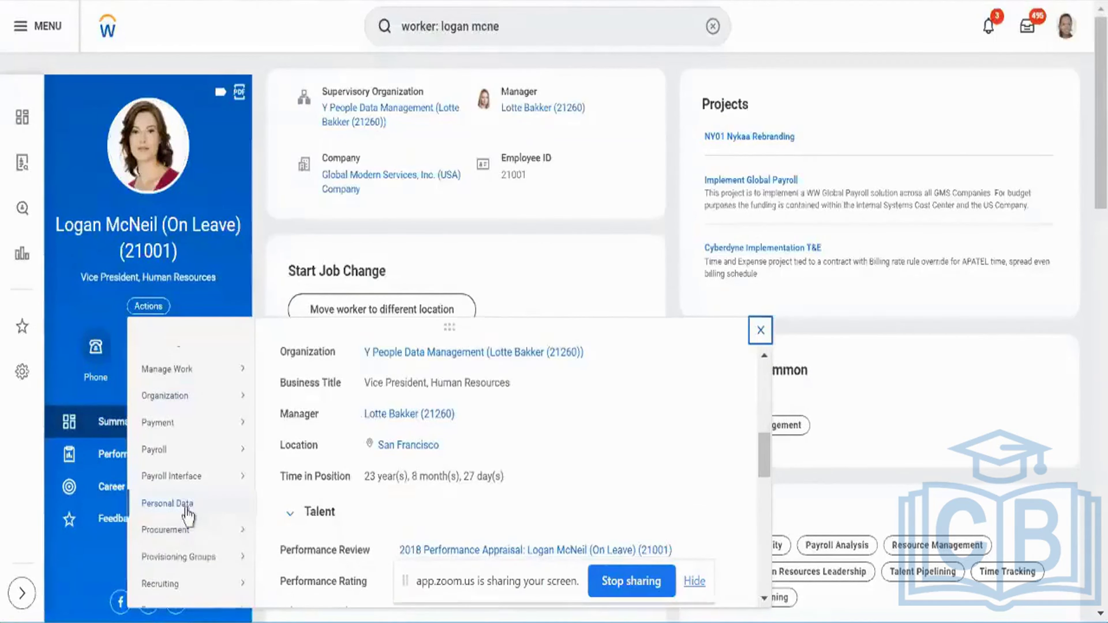
mouse_move(188, 515)
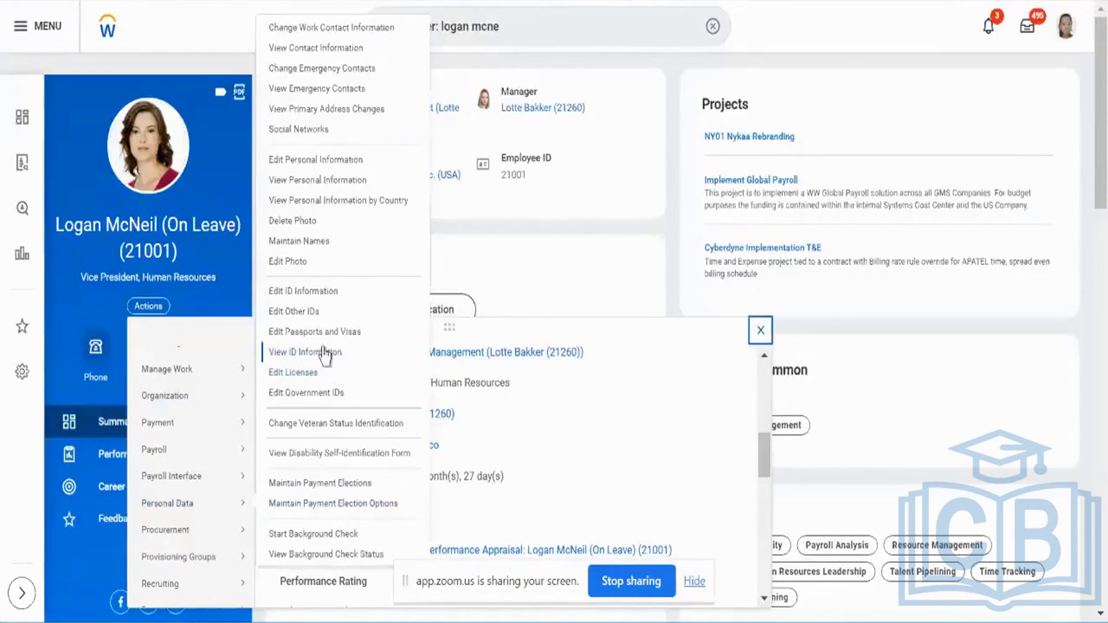
left_click(311, 161)
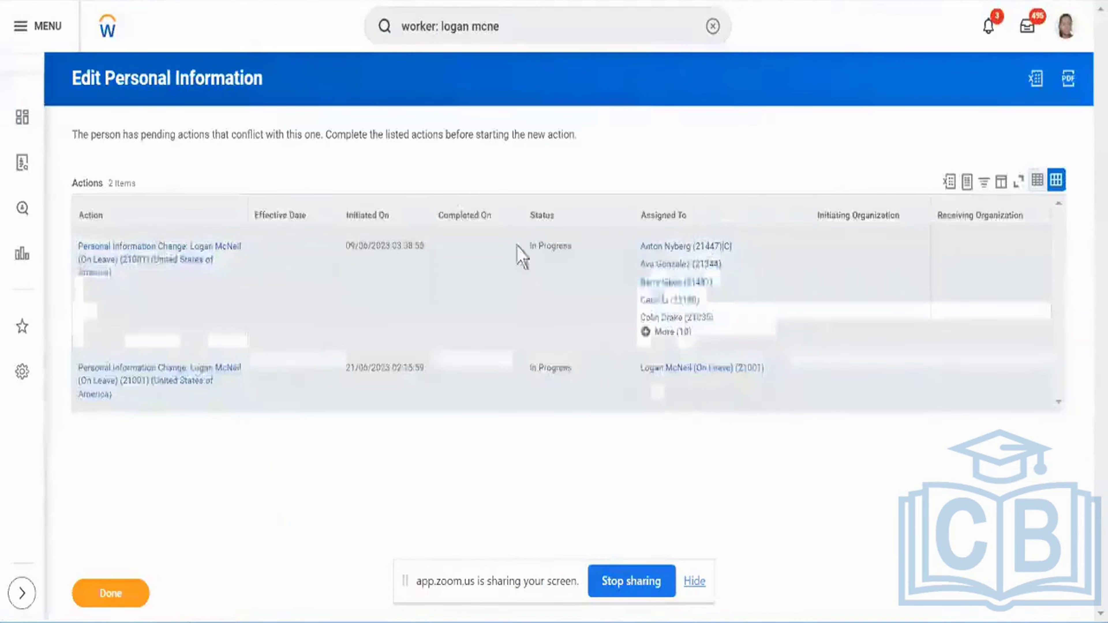
Cancel the pending Personal Information Change business process initiated on 09/06/2023 and submit the cancellation with the comment "test".
left_click(122, 274)
mouse_move(237, 362)
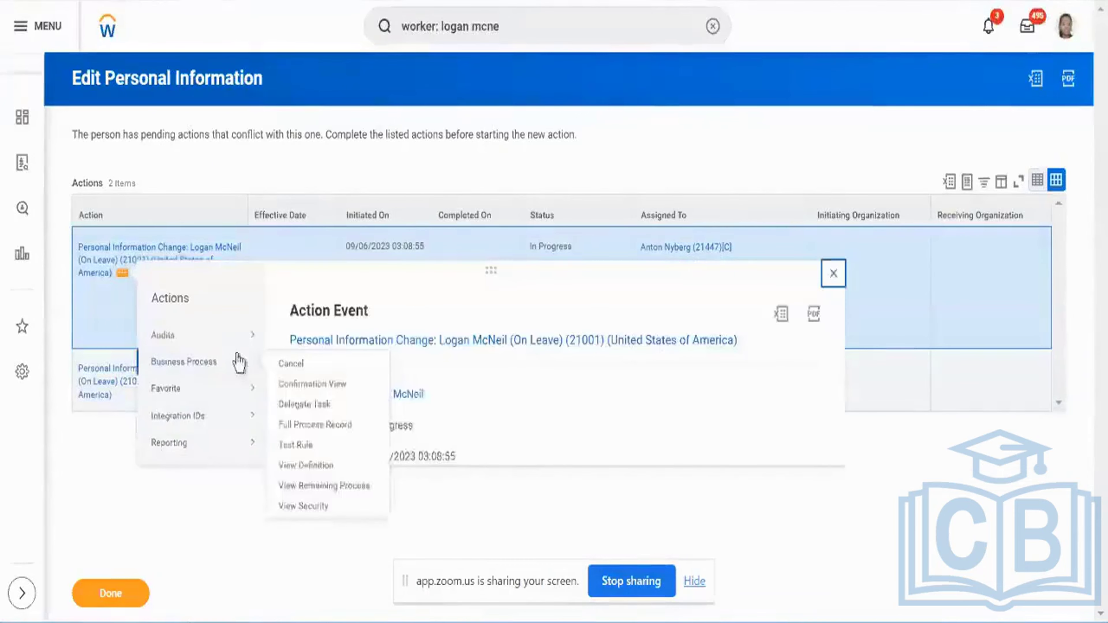
left_click(281, 365)
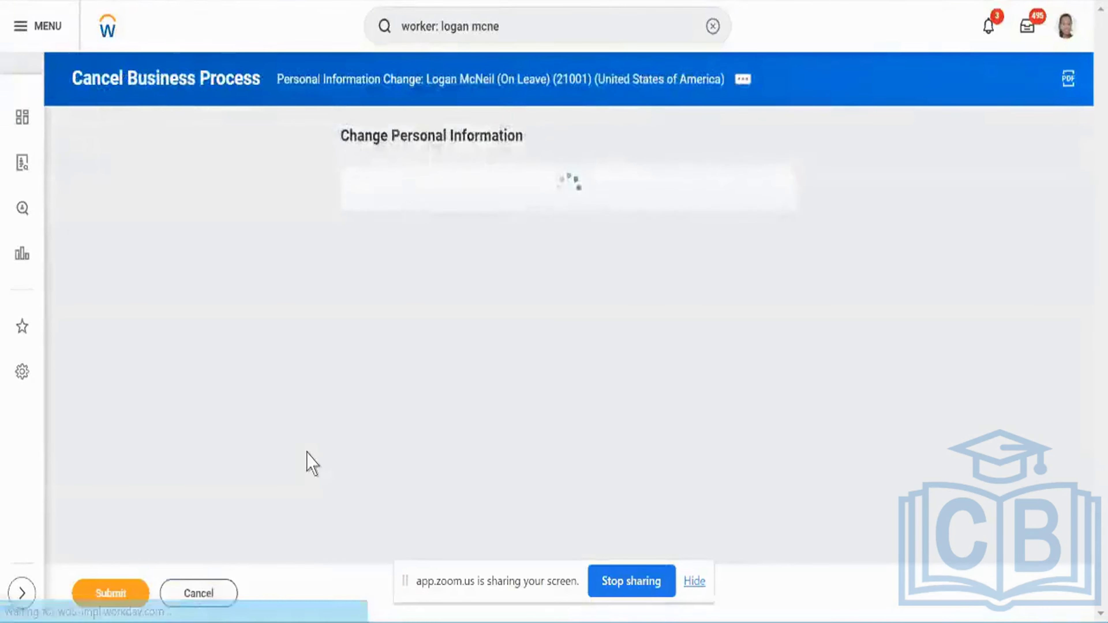
scroll(309, 463, "down", 15)
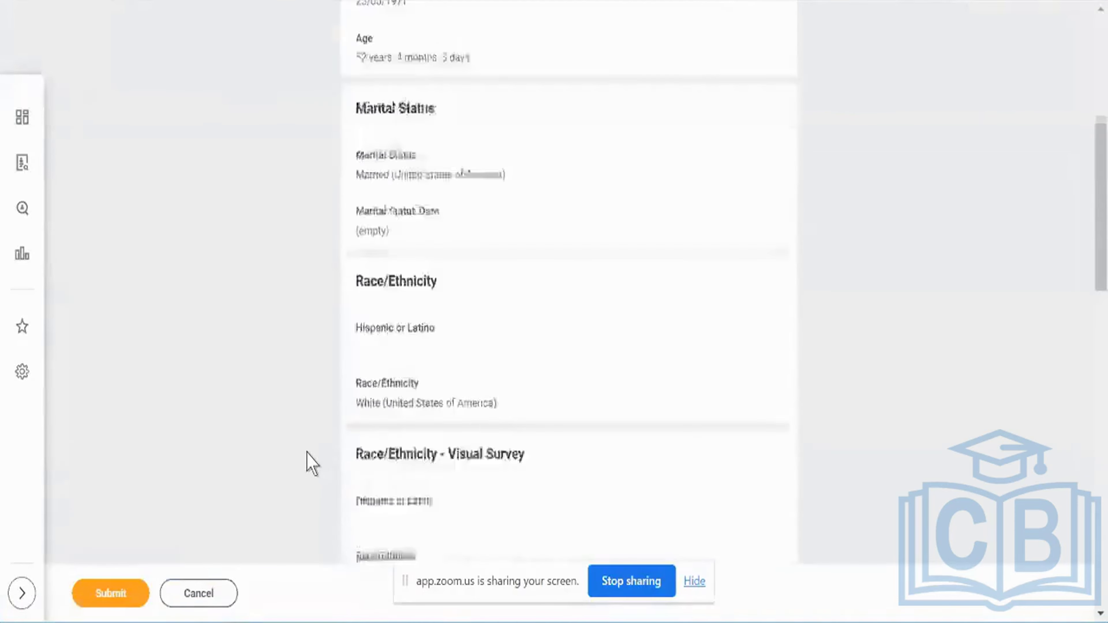
left_click(277, 190)
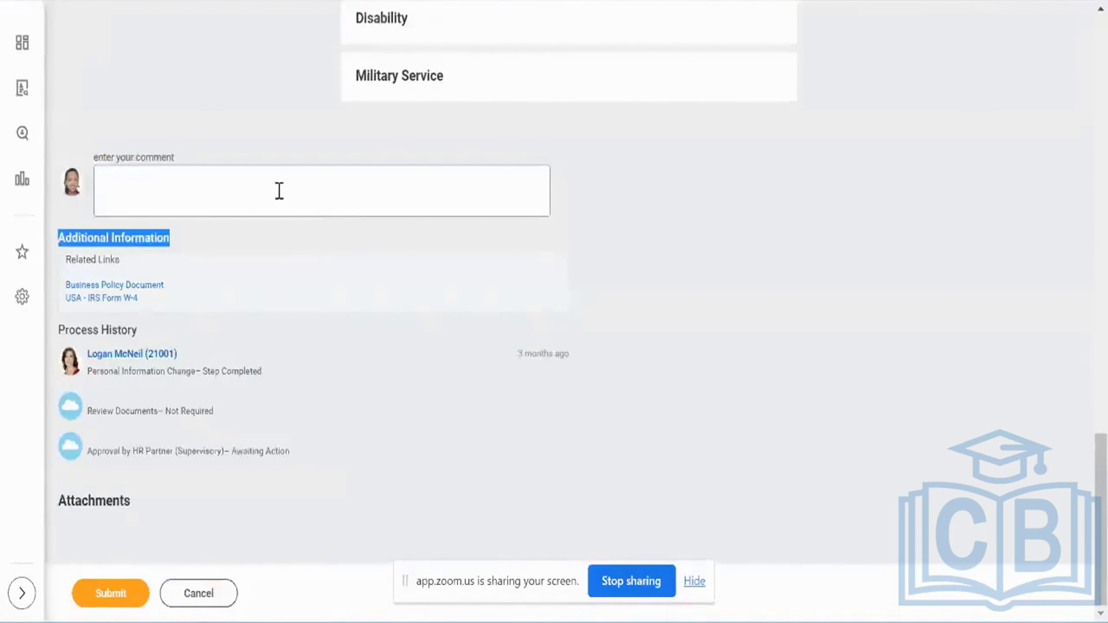
left_click(277, 191)
type("test")
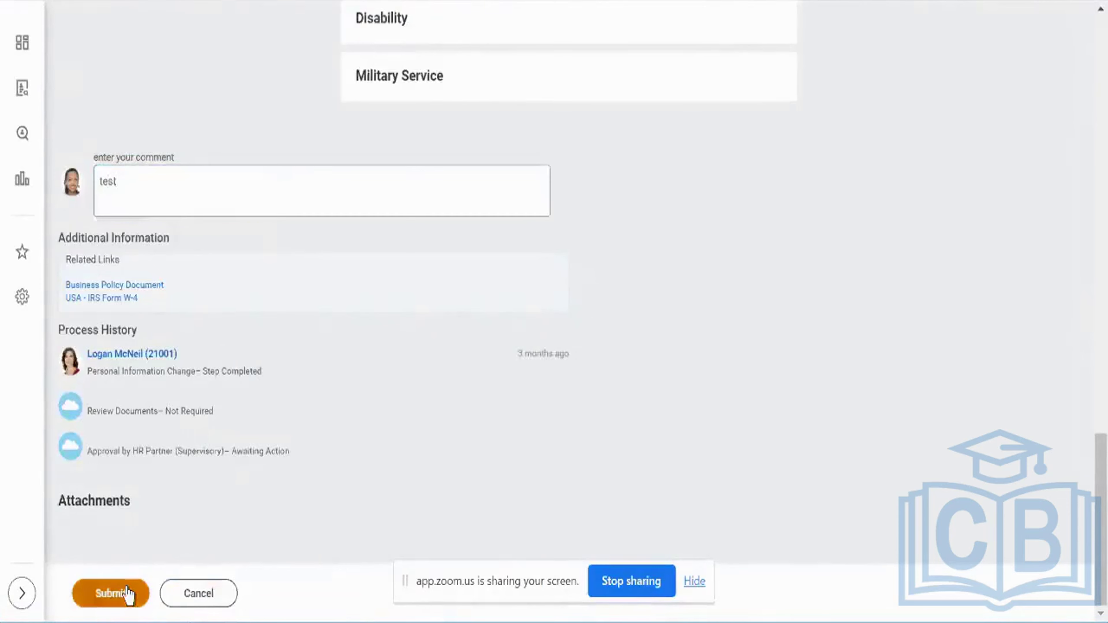
left_click(128, 593)
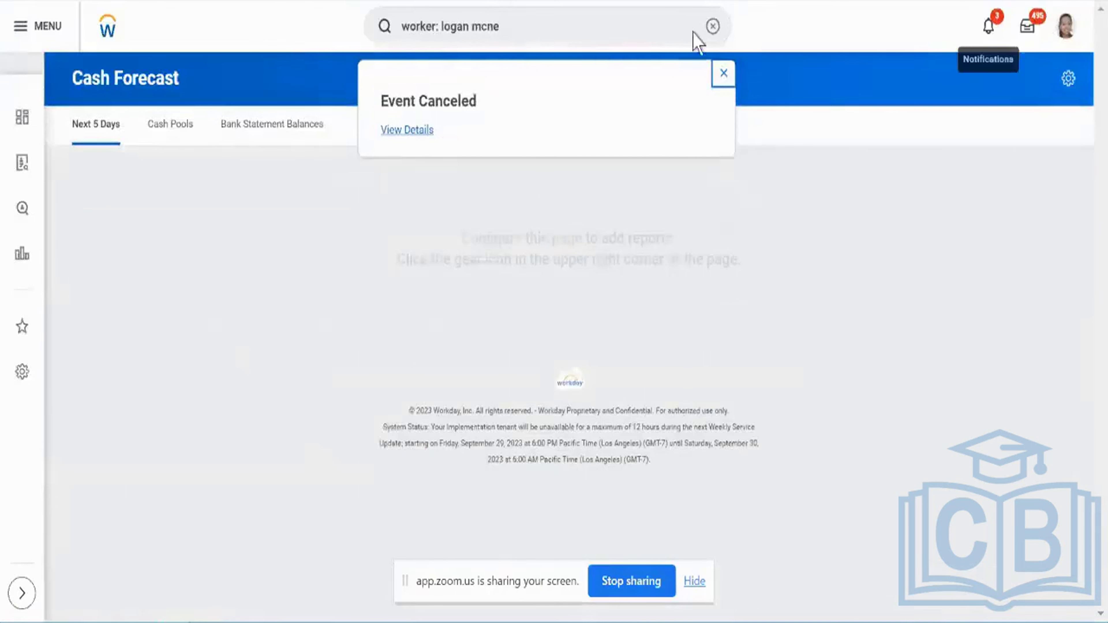
Reopen the worker's profile through the existing search and start Edit Personal Information again.
left_click(671, 34)
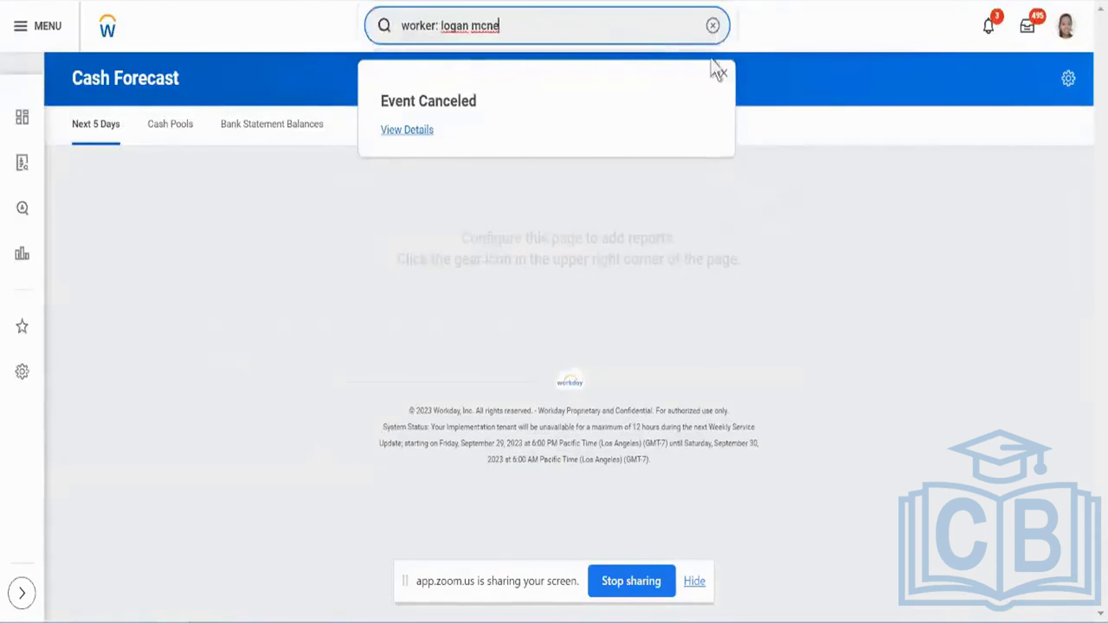
left_click(721, 67)
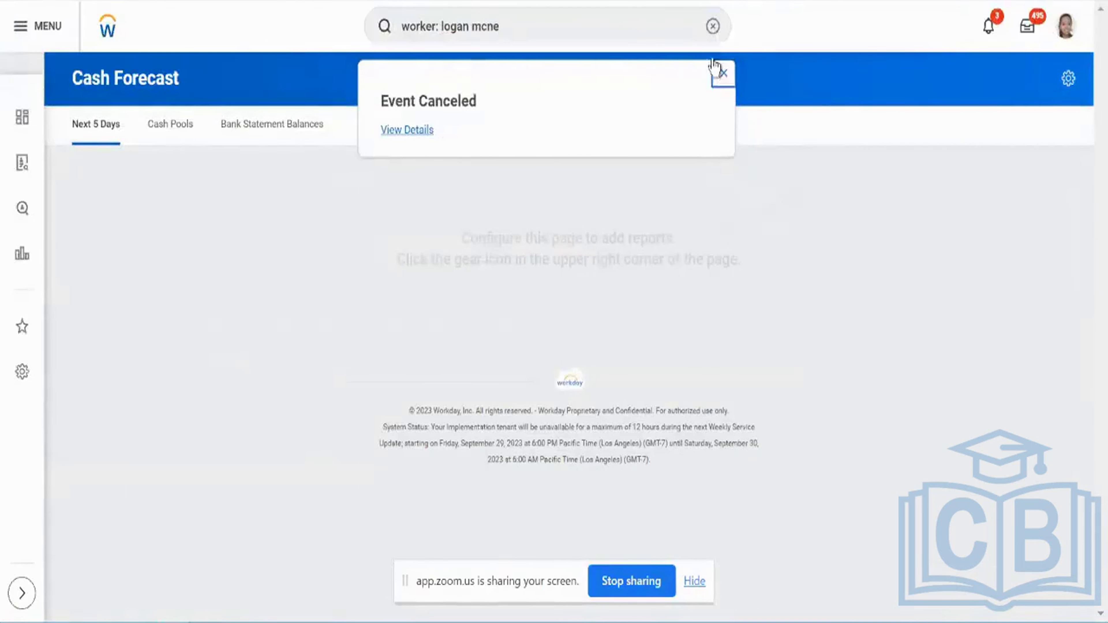
left_click(632, 16)
left_click(516, 99)
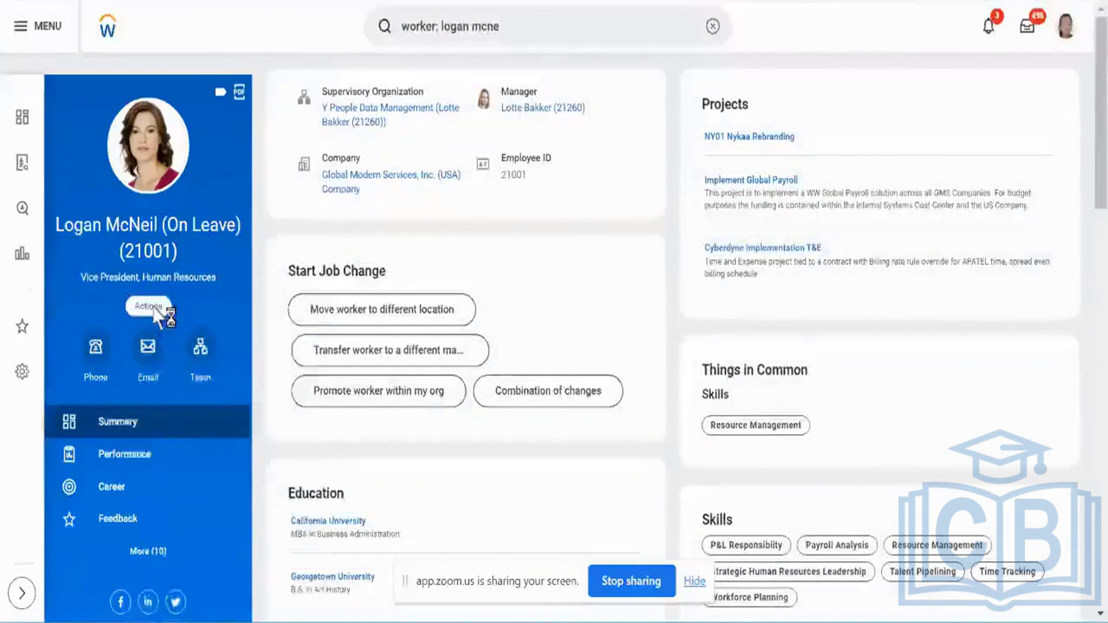
left_click(148, 306)
scroll(209, 462, "down", 10)
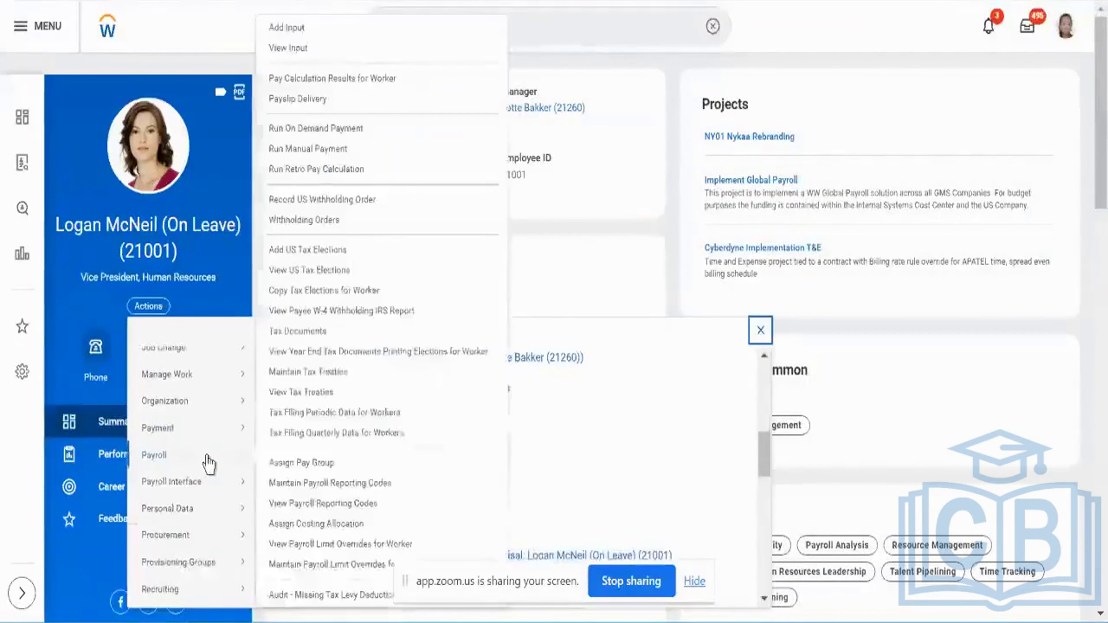
mouse_move(257, 512)
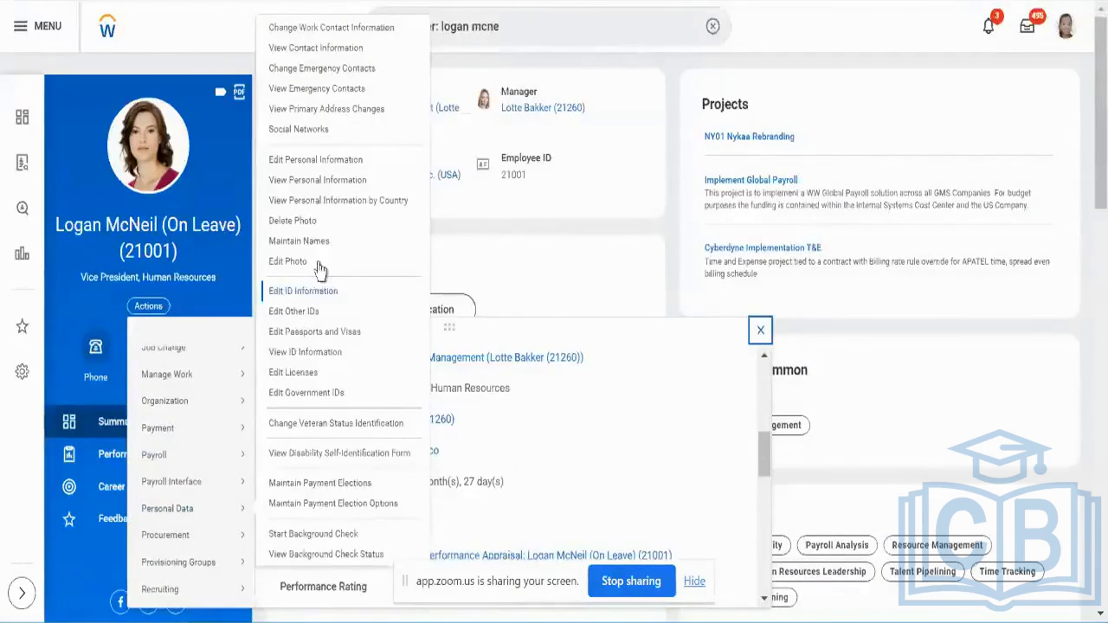
left_click(322, 165)
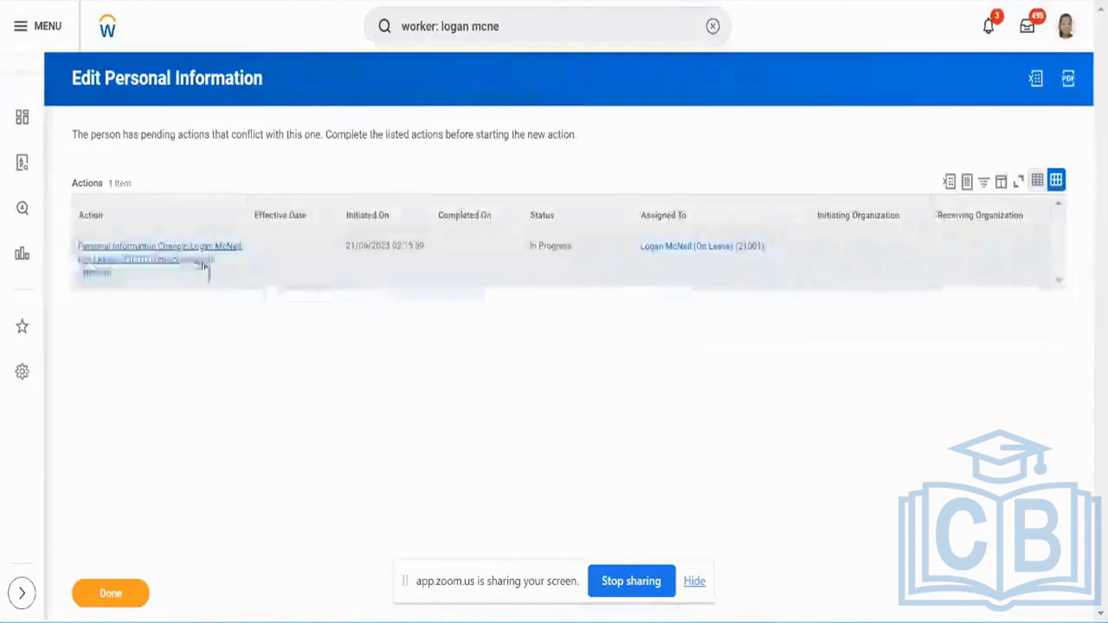
View the remaining pending Personal Information Change event in a new tab and open the Business Process actions of its overall Onboarding process.
right_click(191, 260)
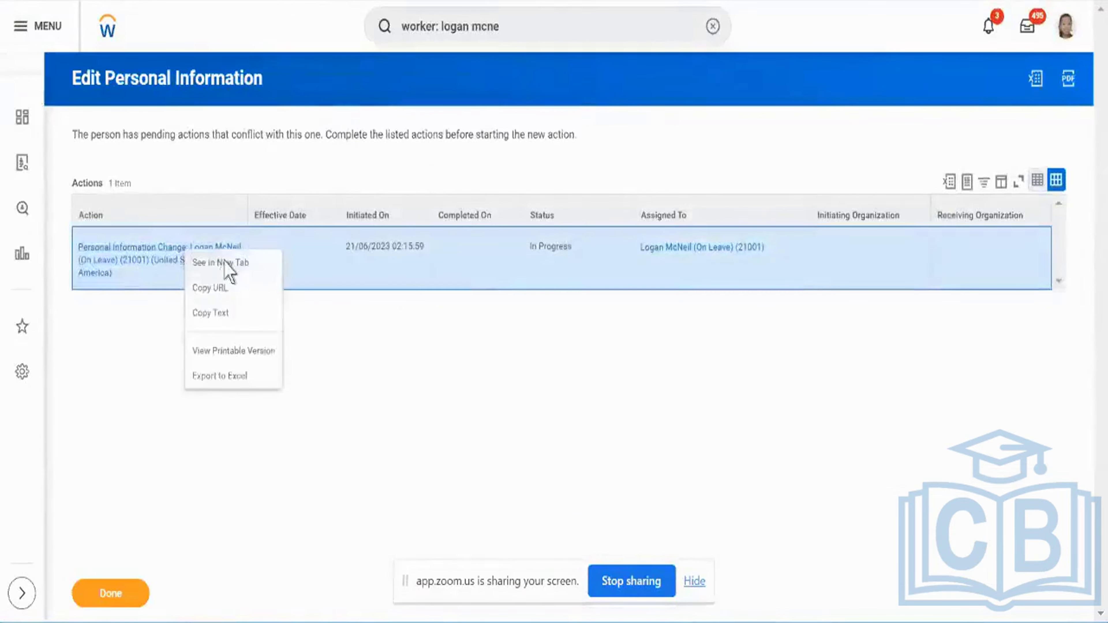
left_click(227, 263)
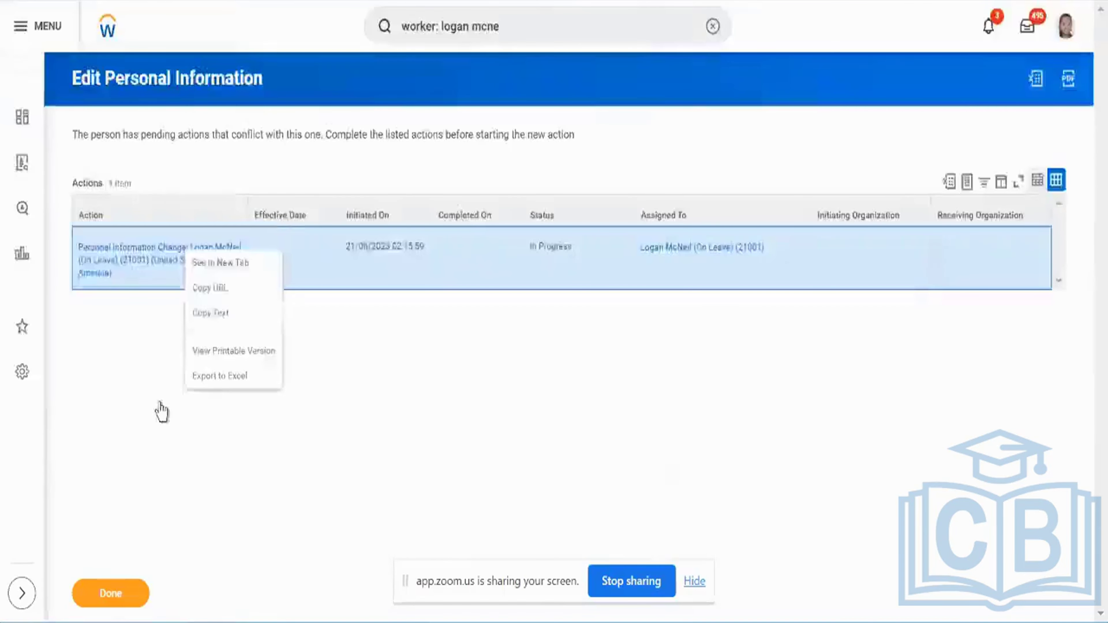
left_click(160, 403)
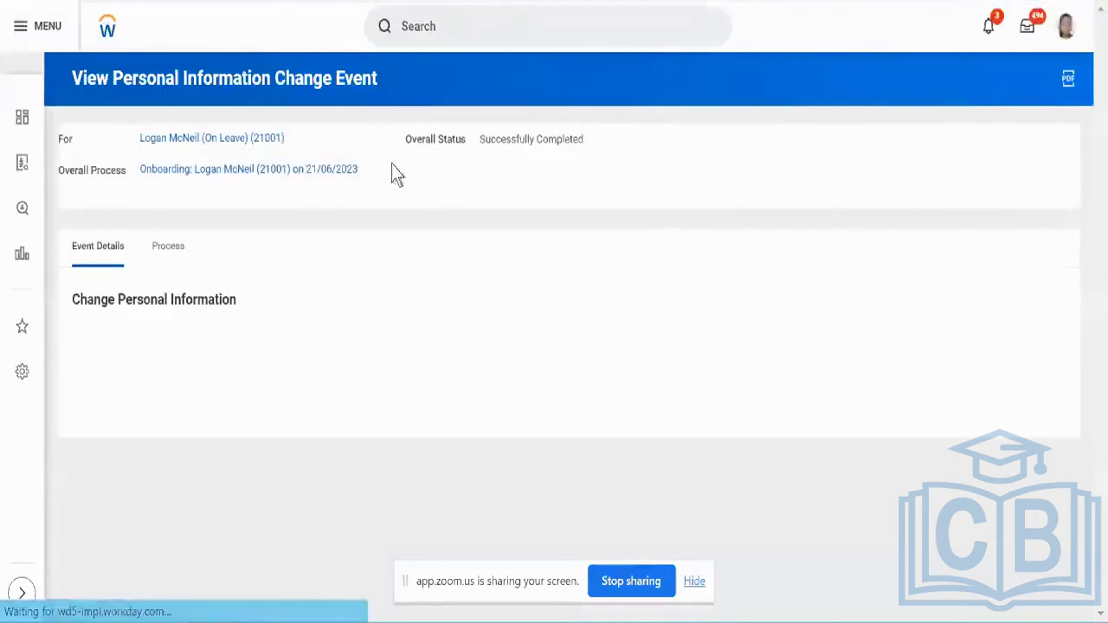
mouse_move(372, 173)
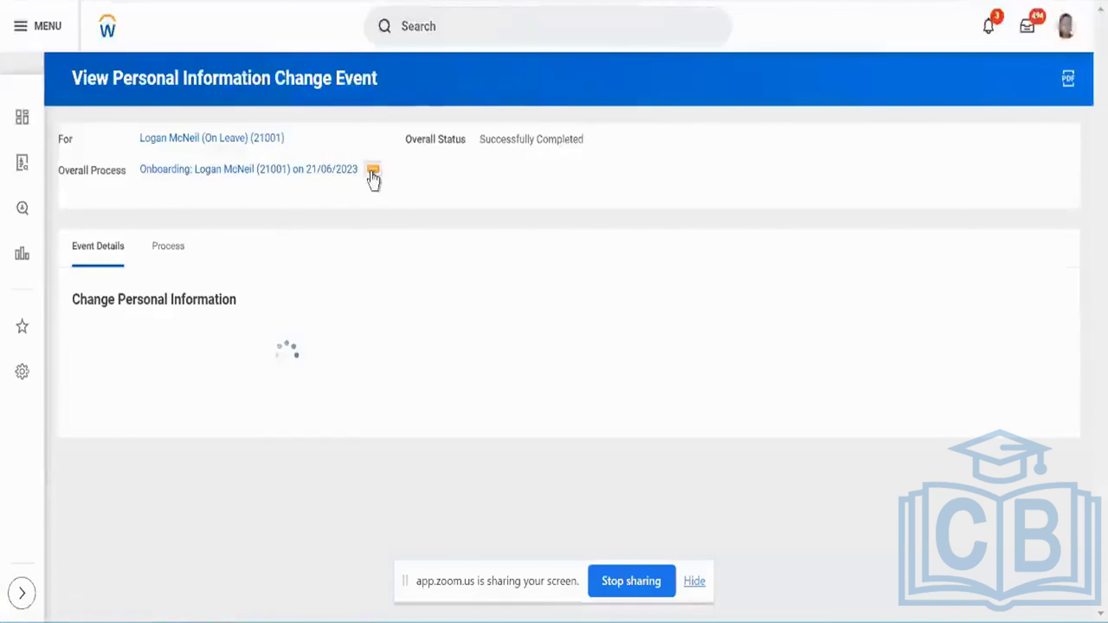
left_click(373, 172)
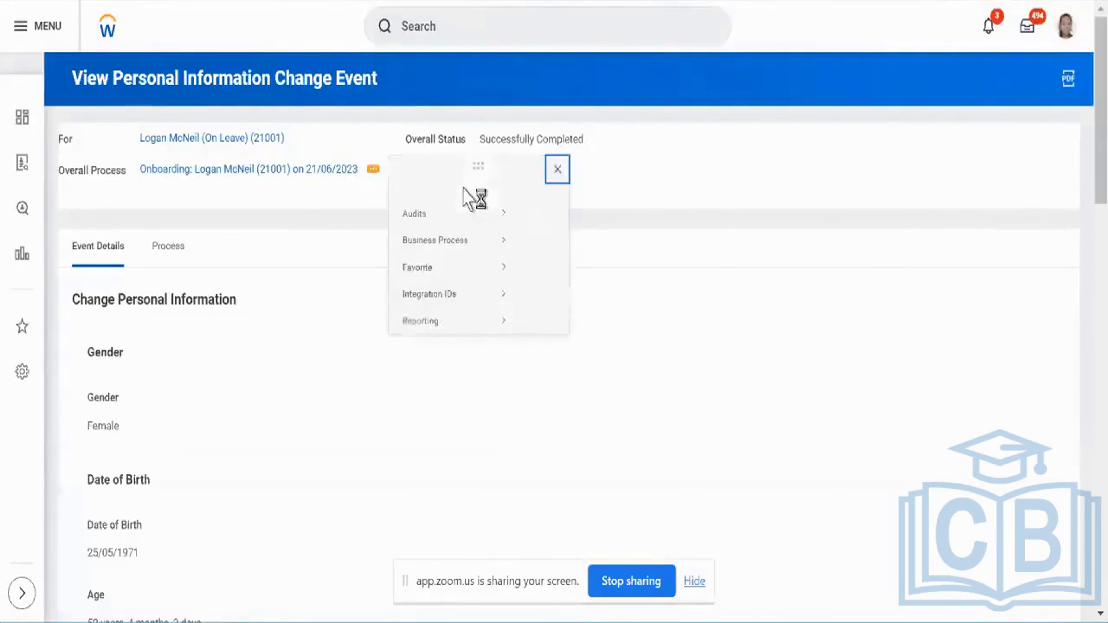
mouse_move(460, 258)
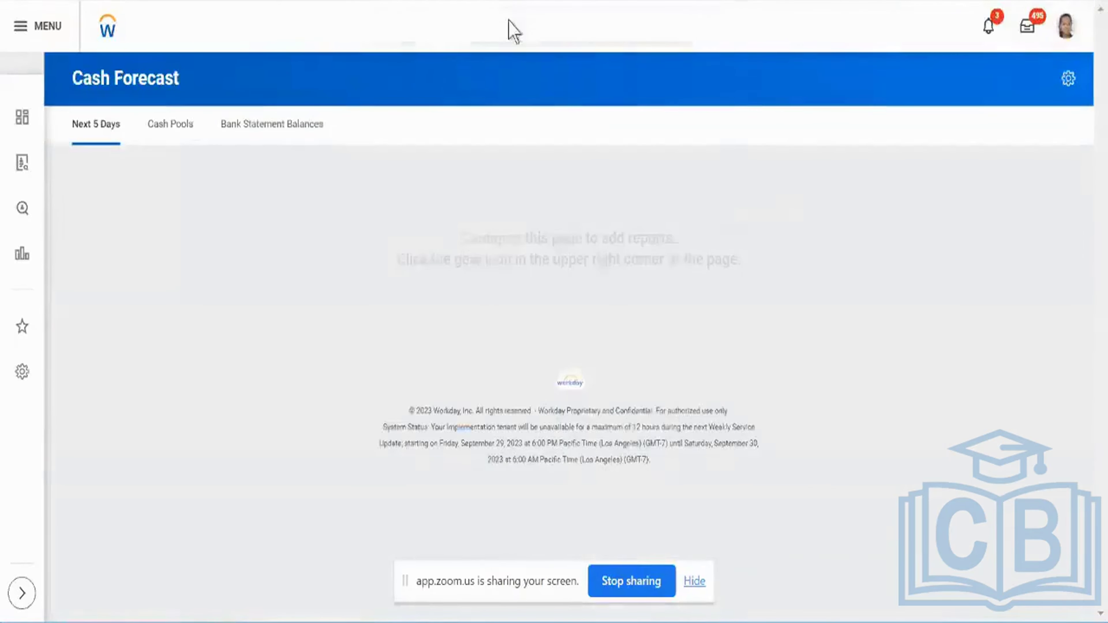
Return to the worker's profile from the previous worker search and start Edit Personal Information from the Personal Data actions.
left_click(509, 27)
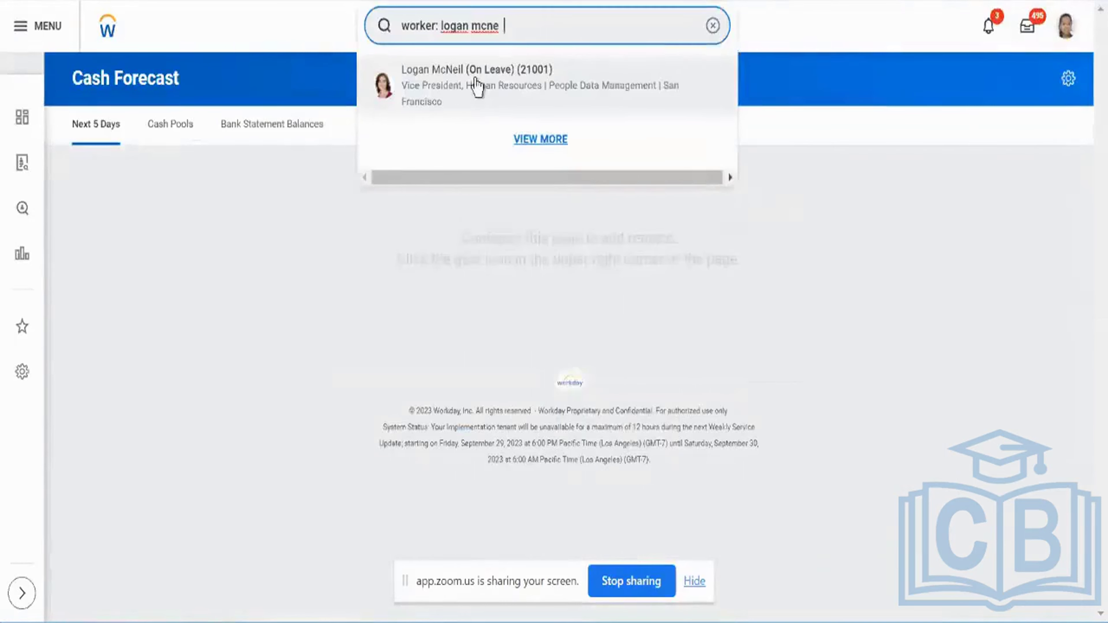
left_click(477, 87)
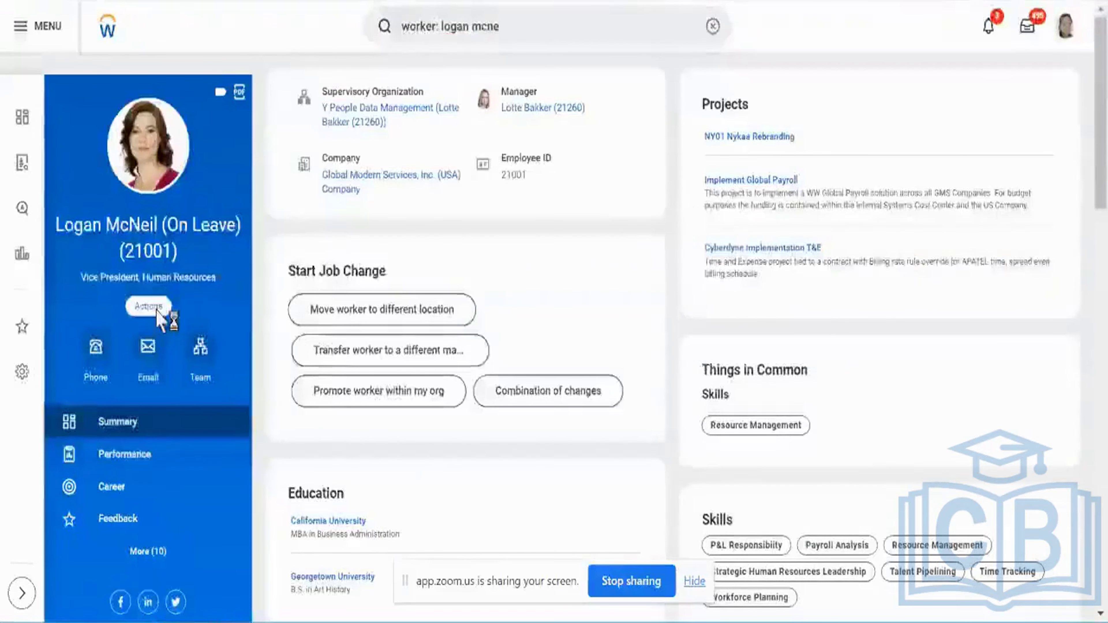
left_click(157, 310)
scroll(218, 470, "down", 8)
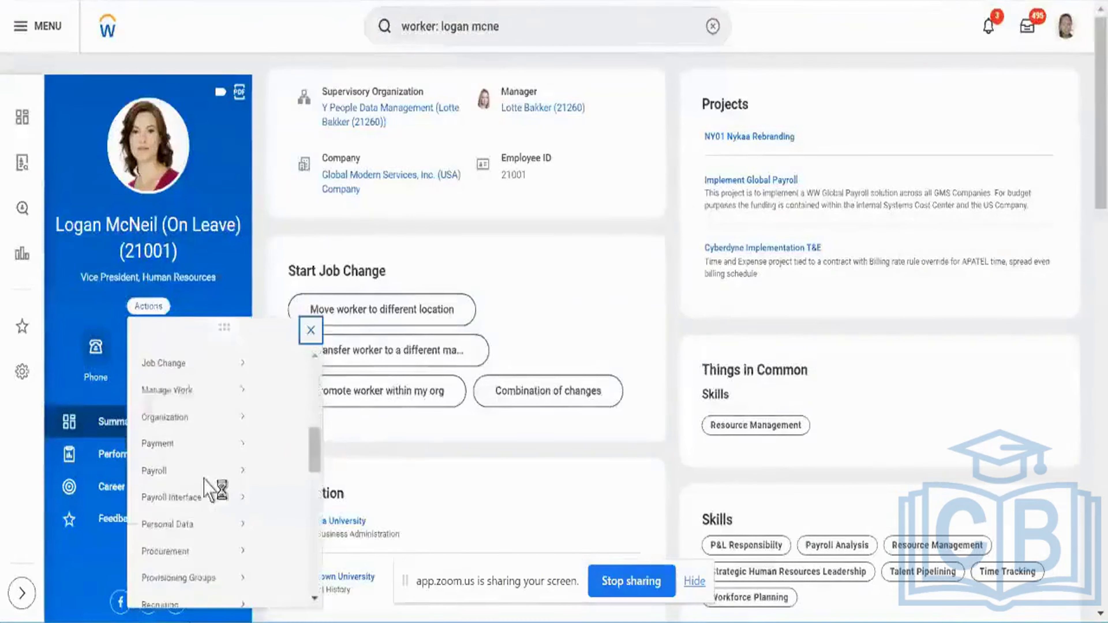
mouse_move(192, 506)
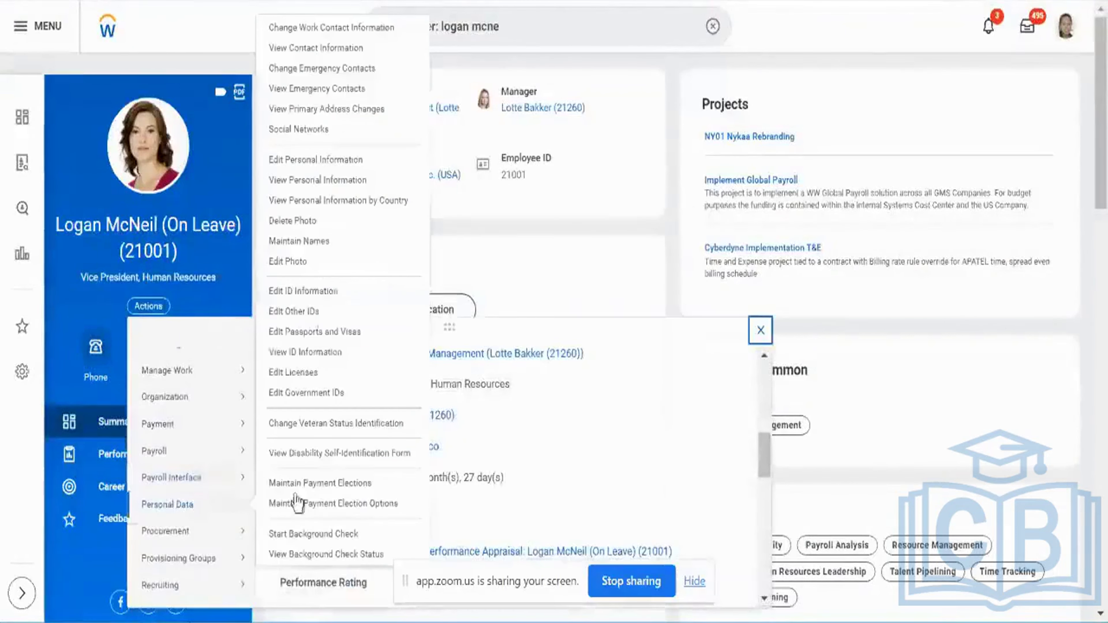
left_click(325, 158)
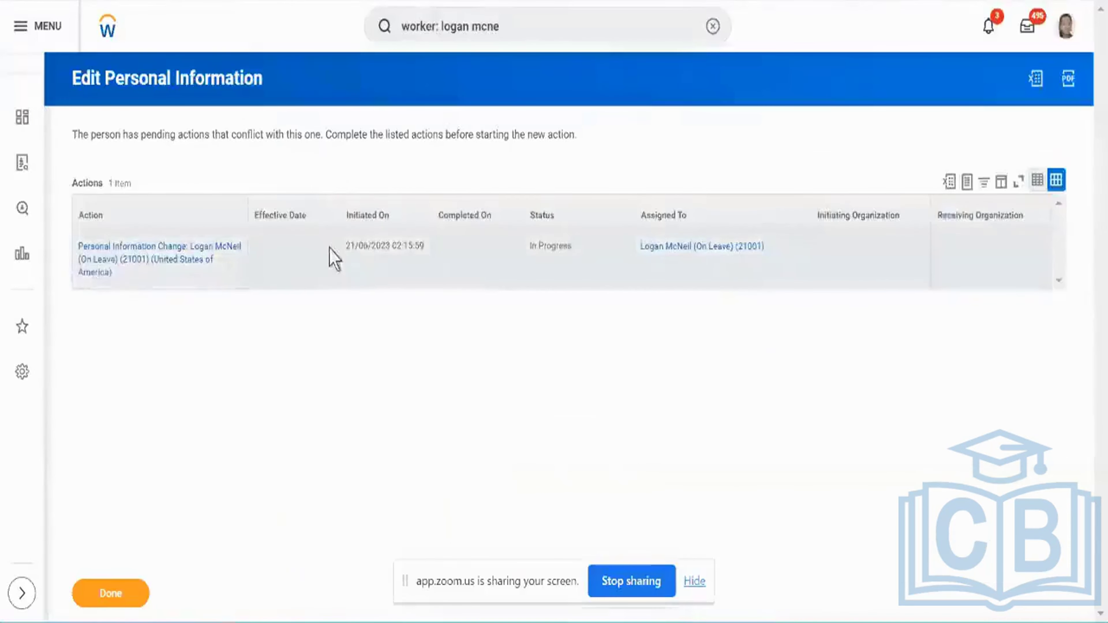
Cancel the pending Personal Information Change business process initiated on 21/06/2023 and submit the cancellation with the comment "test".
left_click(123, 278)
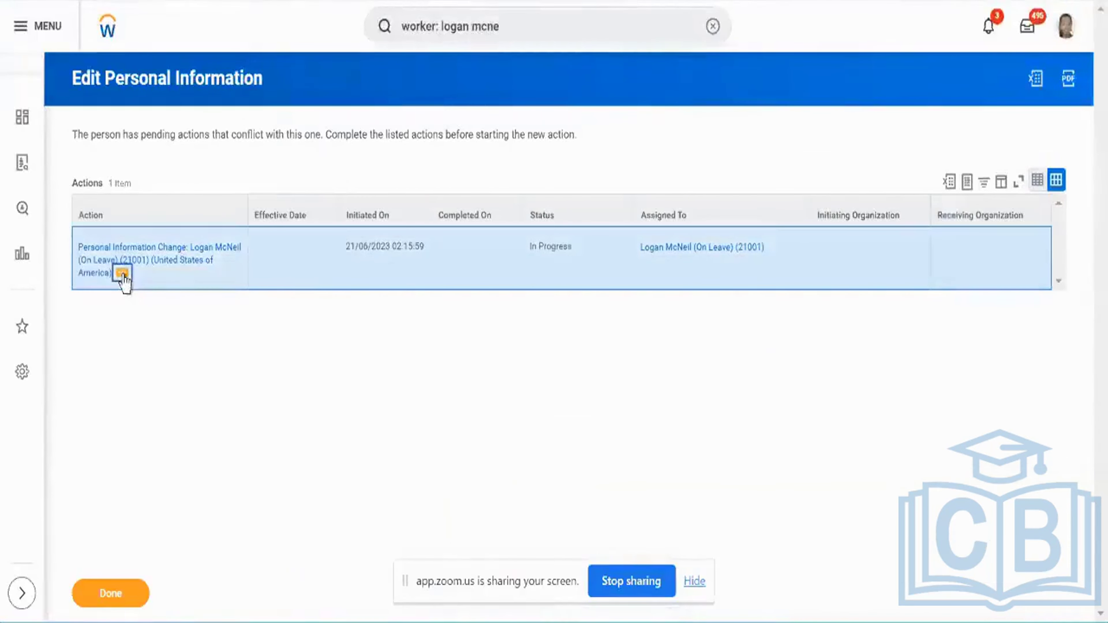
left_click(122, 273)
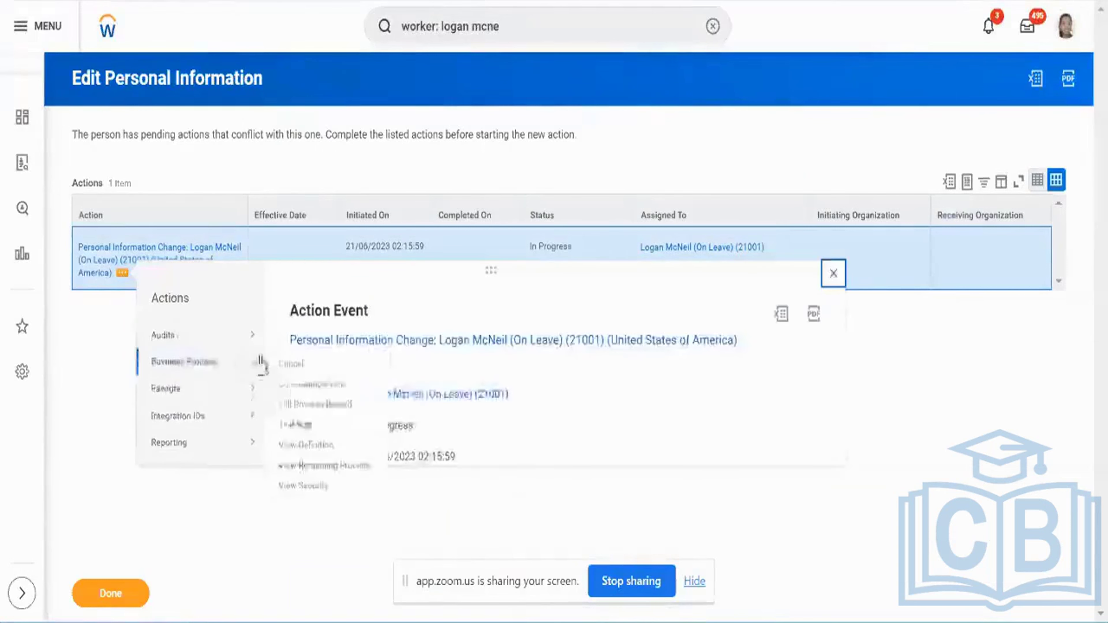
left_click(289, 366)
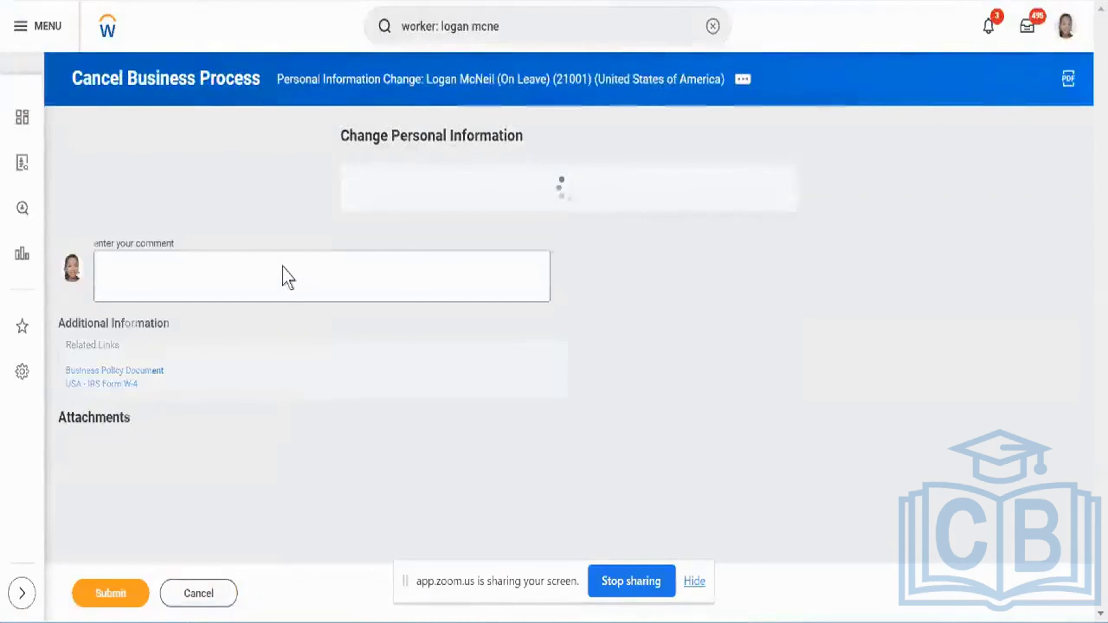
scroll(288, 277, "down", 10)
scroll(288, 277, "down", 10)
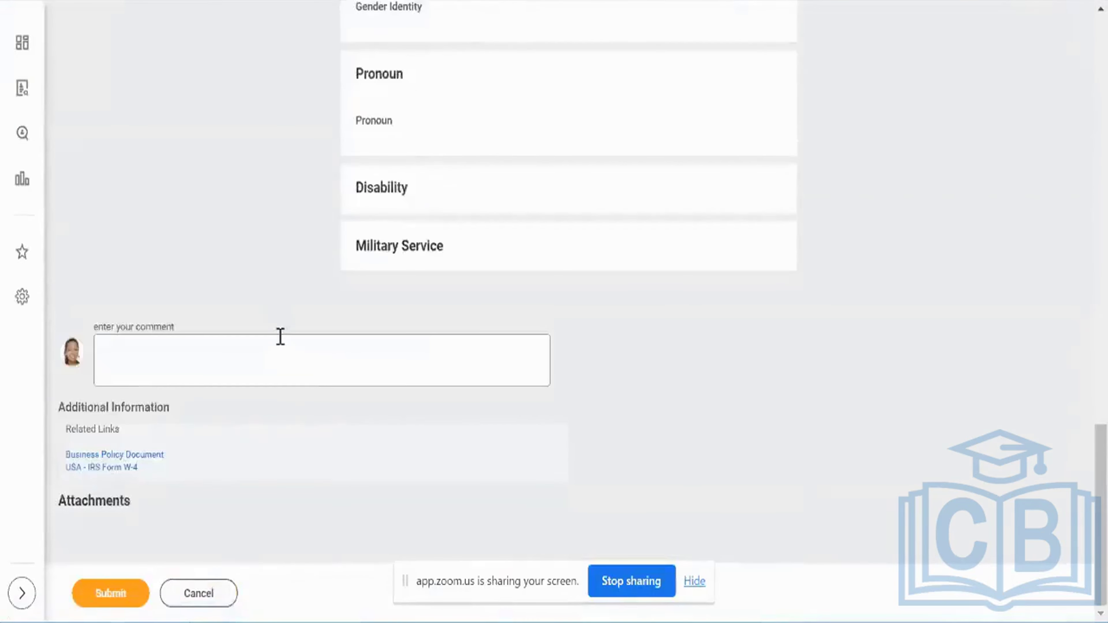
left_click(281, 336)
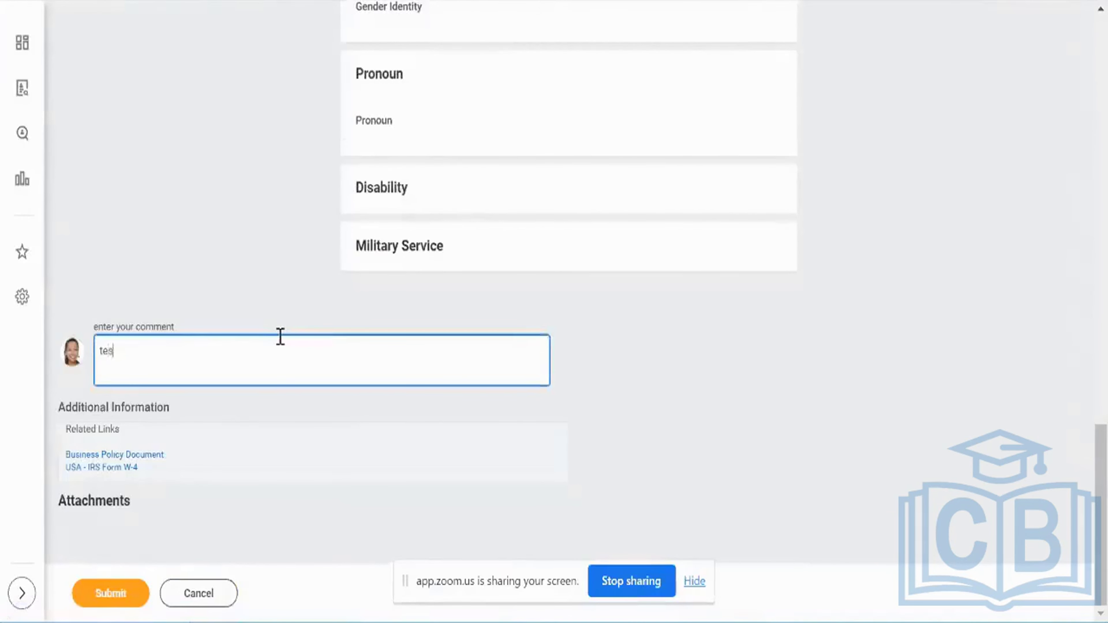
left_click(117, 595)
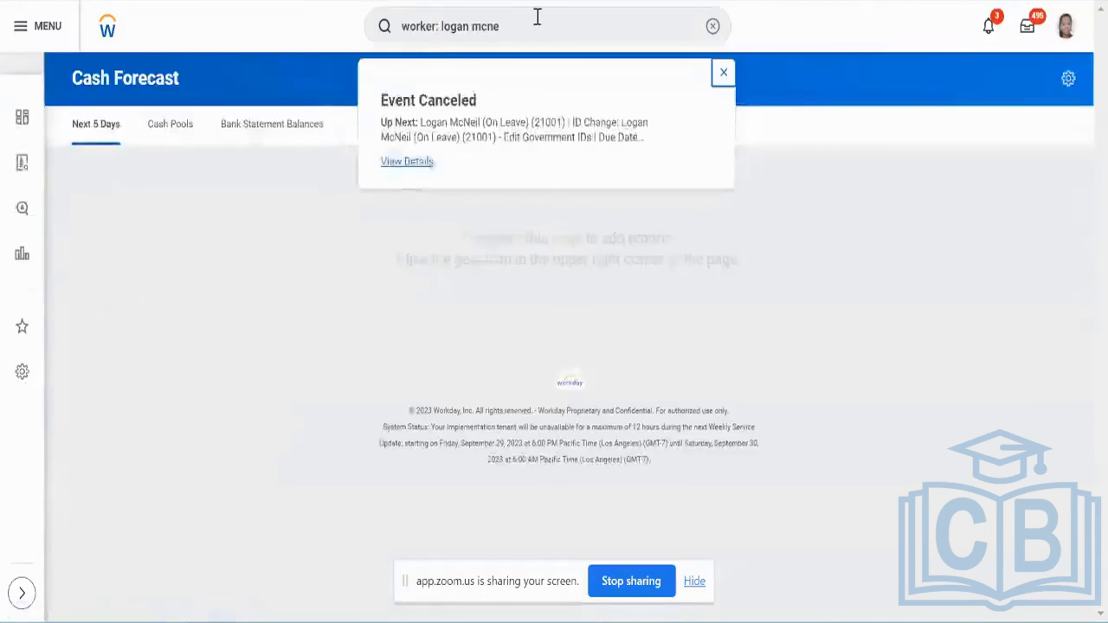
Reopen the worker's profile and start Edit Personal Information for the country United States of America.
left_click(538, 17)
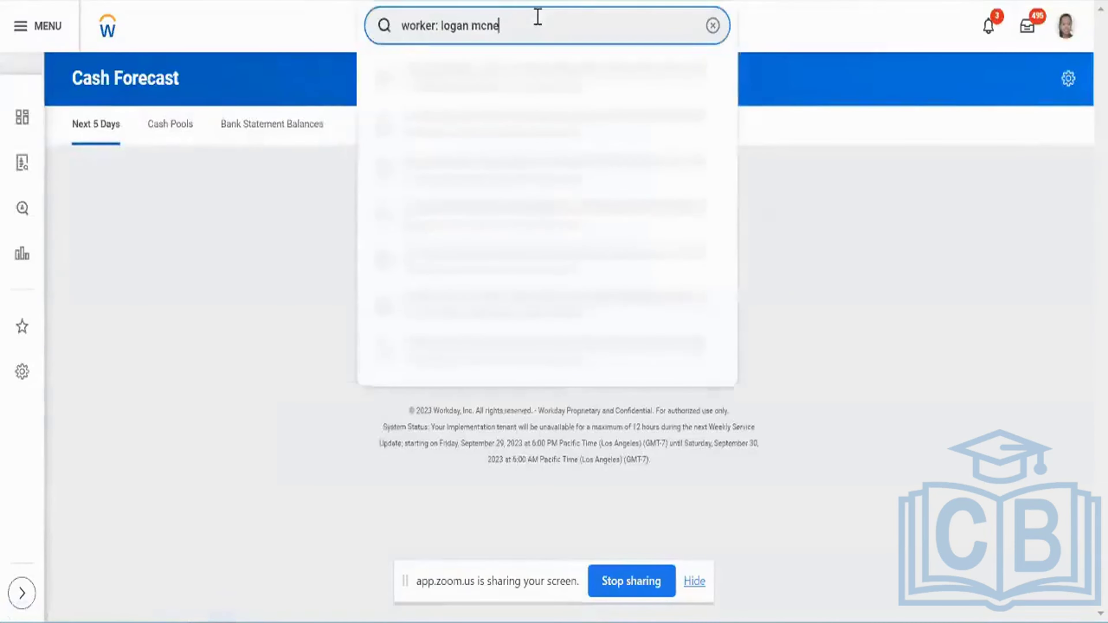
left_click(501, 81)
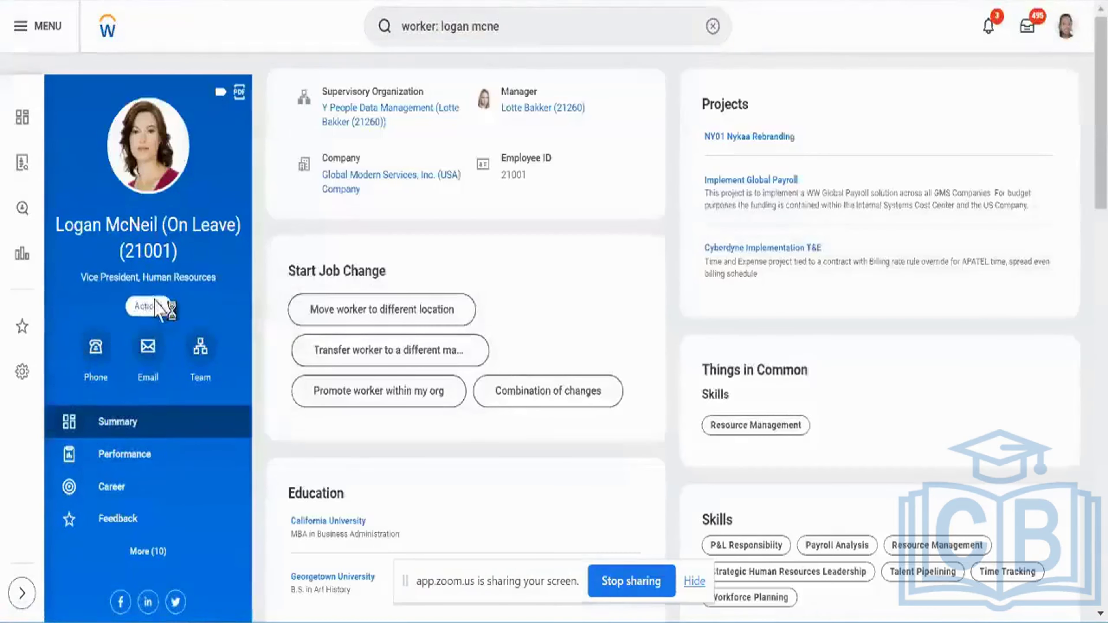
left_click(151, 306)
scroll(198, 436, "down", 5)
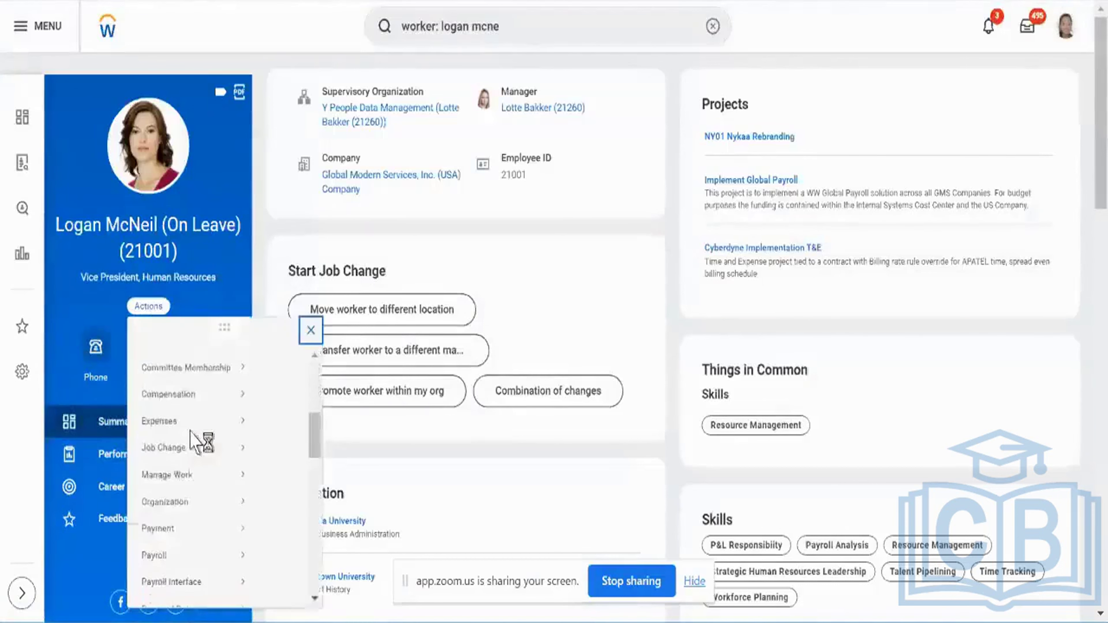
mouse_move(194, 531)
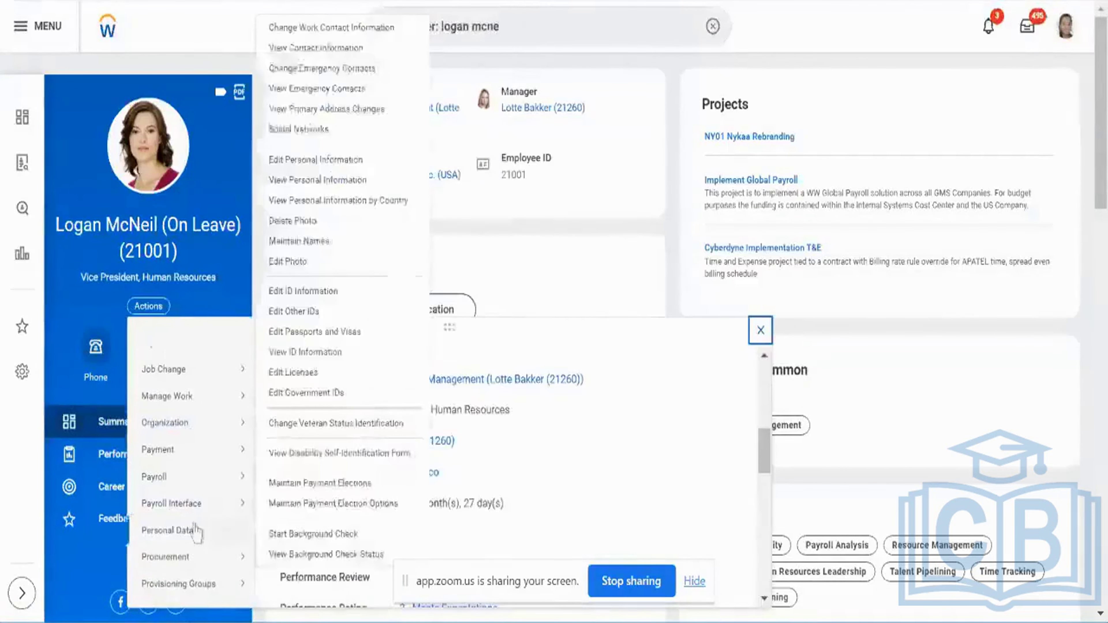
left_click(349, 165)
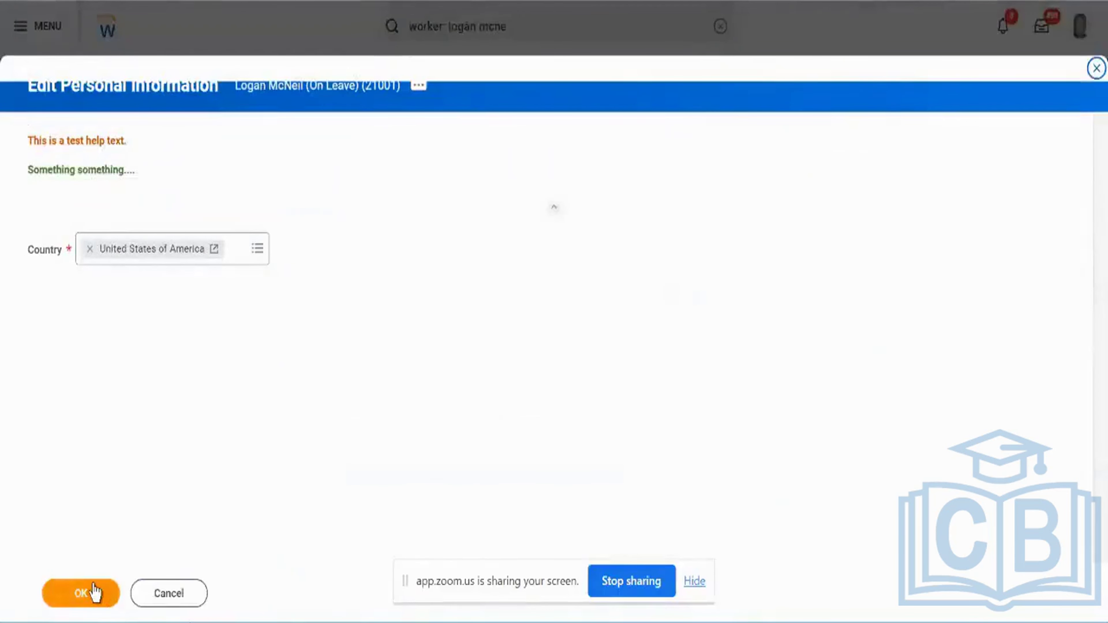
left_click(92, 592)
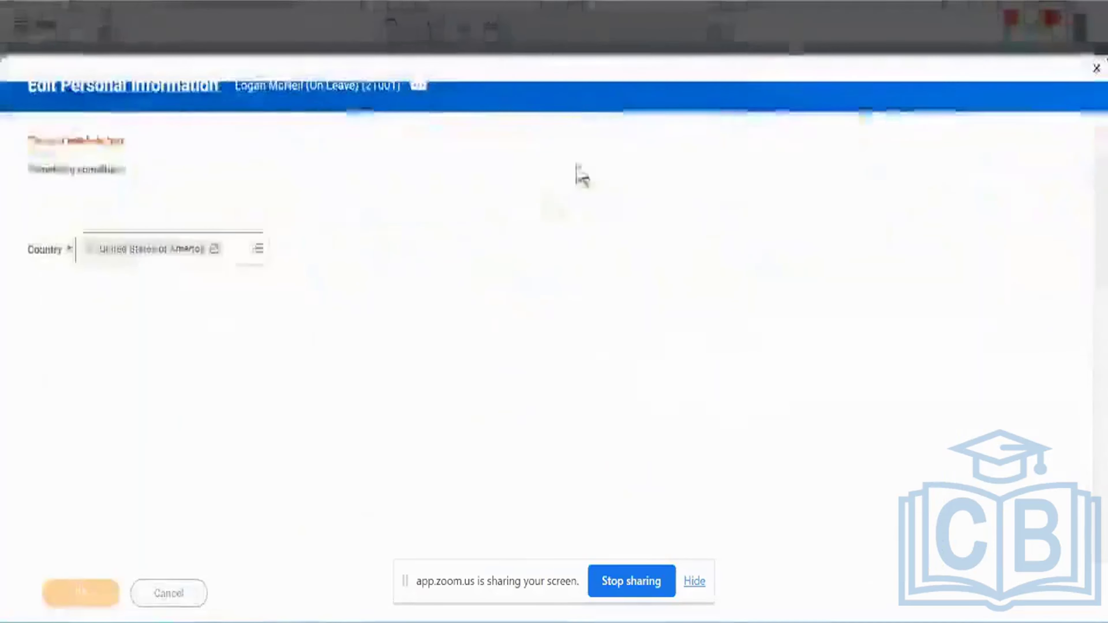
Open the worker's Date of Birth for editing and review the permissions in the Person Data: Date of Birth domain security policy.
scroll(421, 360, "down", 3)
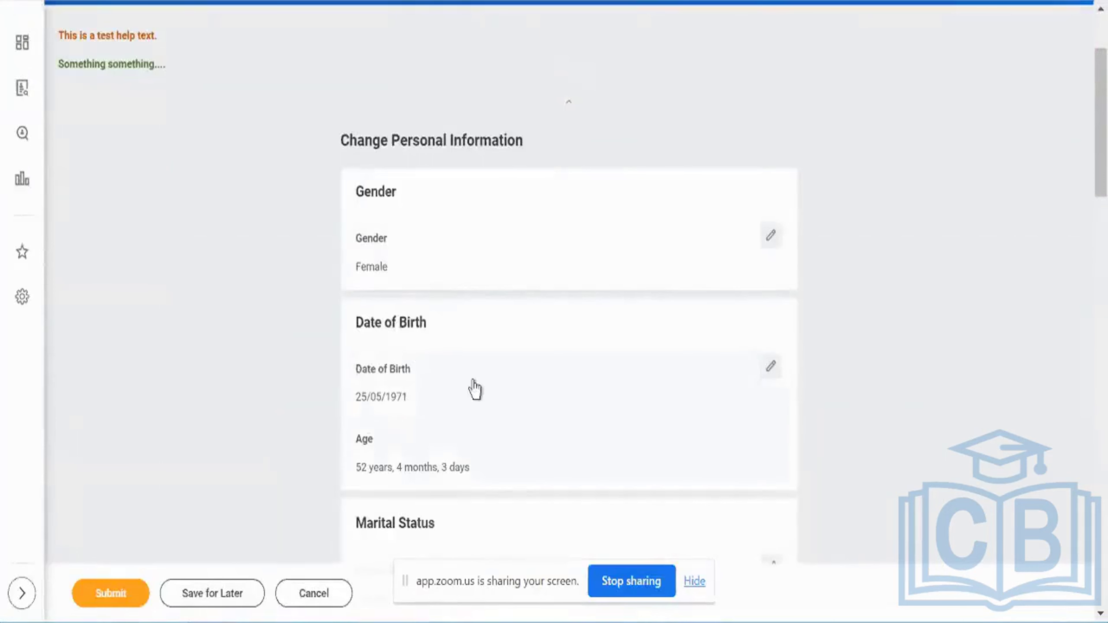
left_click(770, 375)
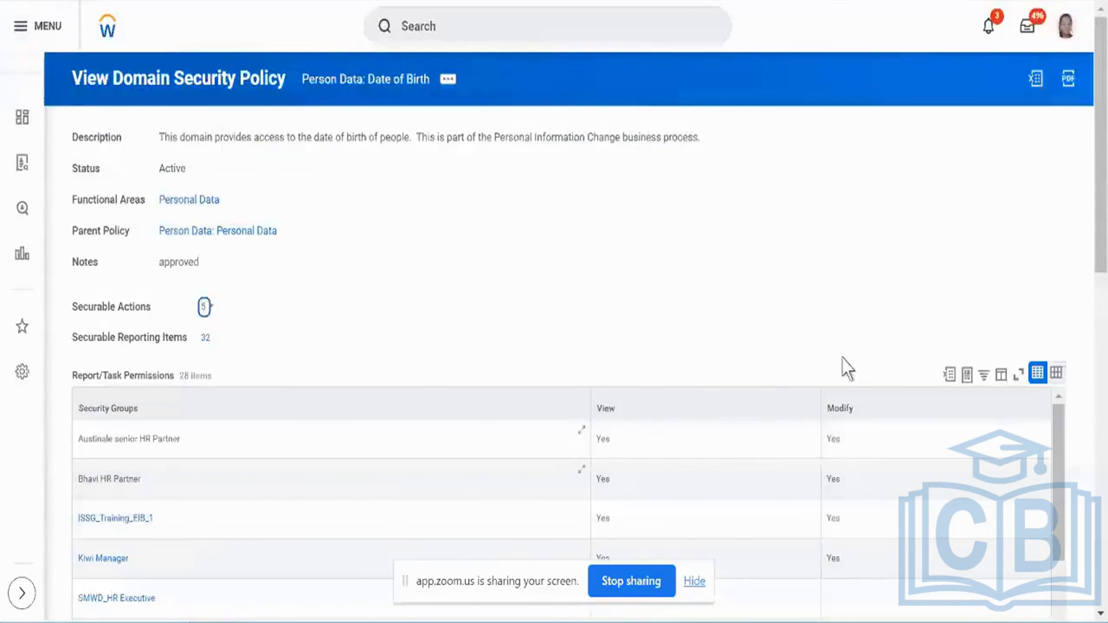
scroll(848, 280, "down", 4)
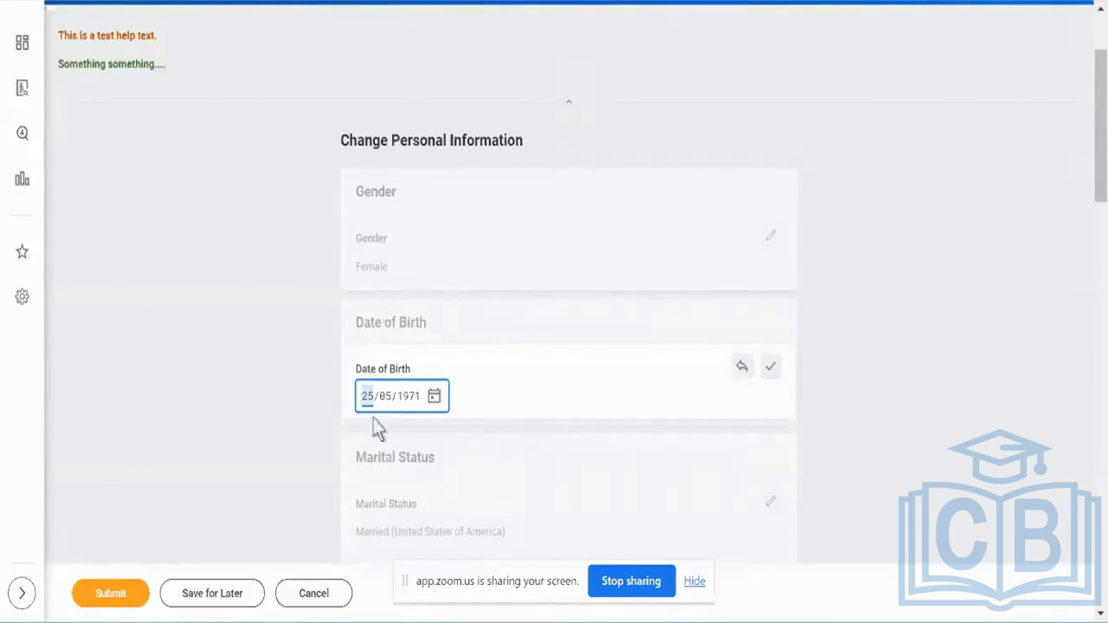
left_click(886, 400)
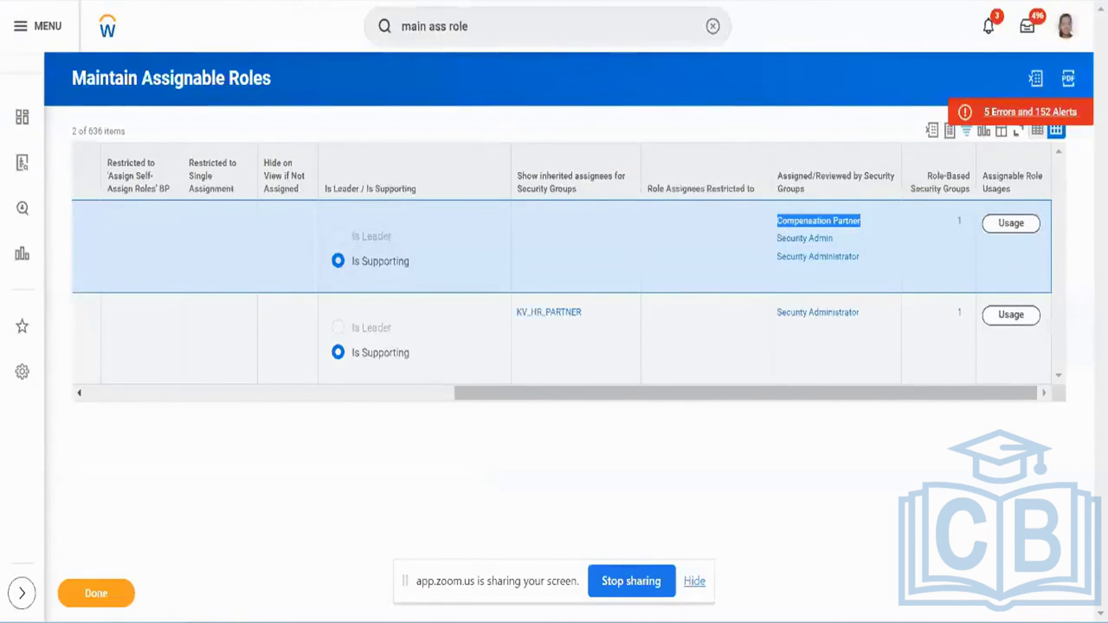
Search for "view sec for sec" from the Maintain Assignable Roles page and open the View Security for Securable Item report.
left_click(712, 26)
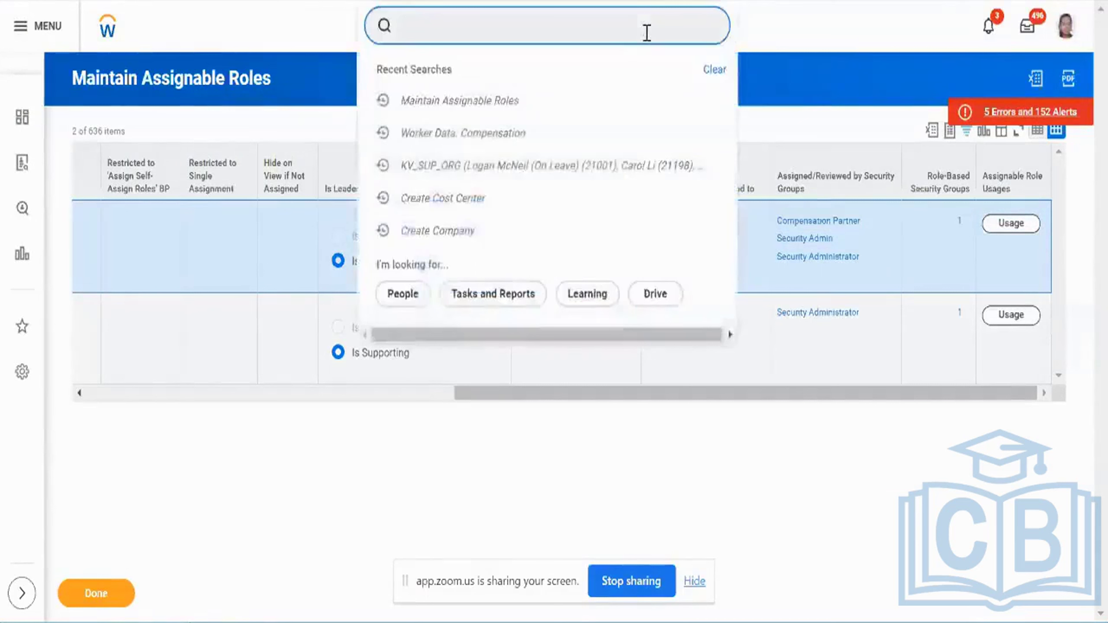
type("view sec for sec")
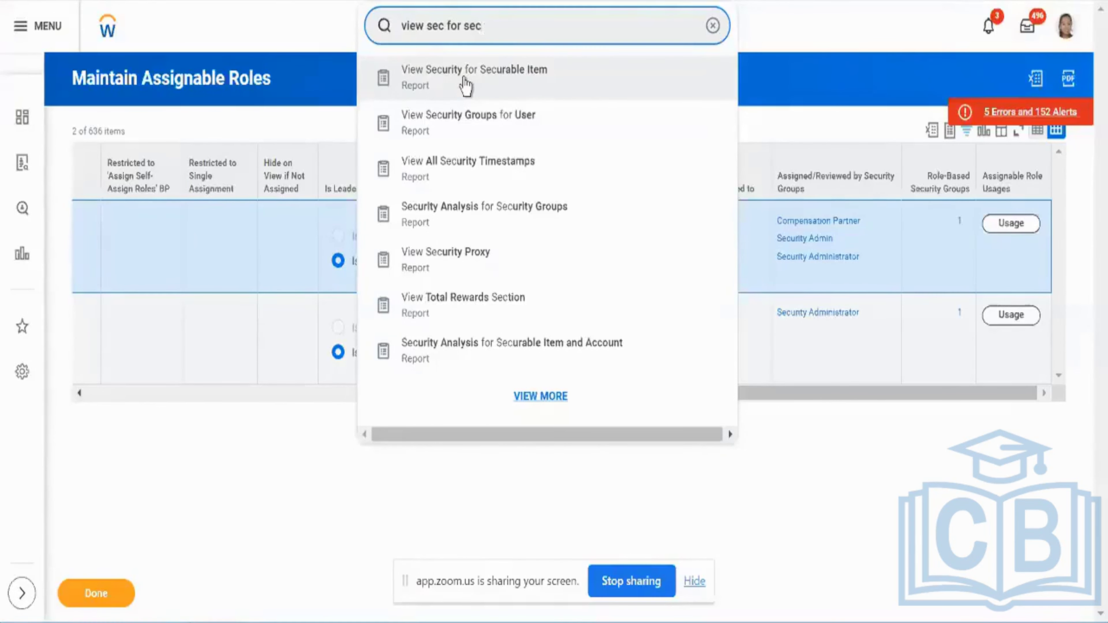
left_click(465, 79)
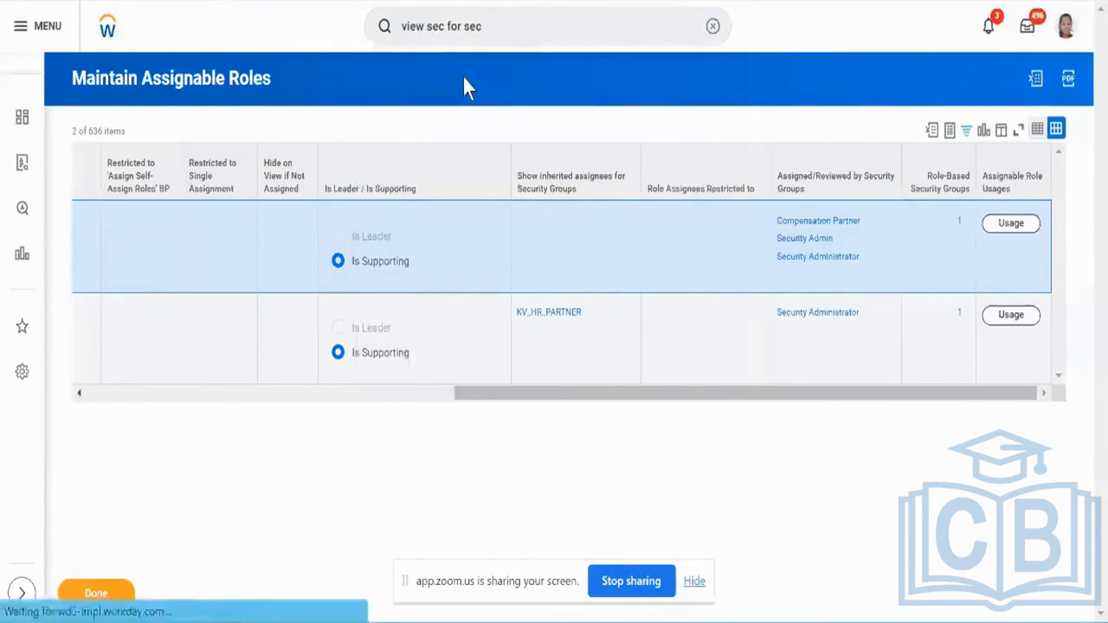
Run the report for the securable item "change date of birth" and examine the matching tasks and their functional areas.
type("date o")
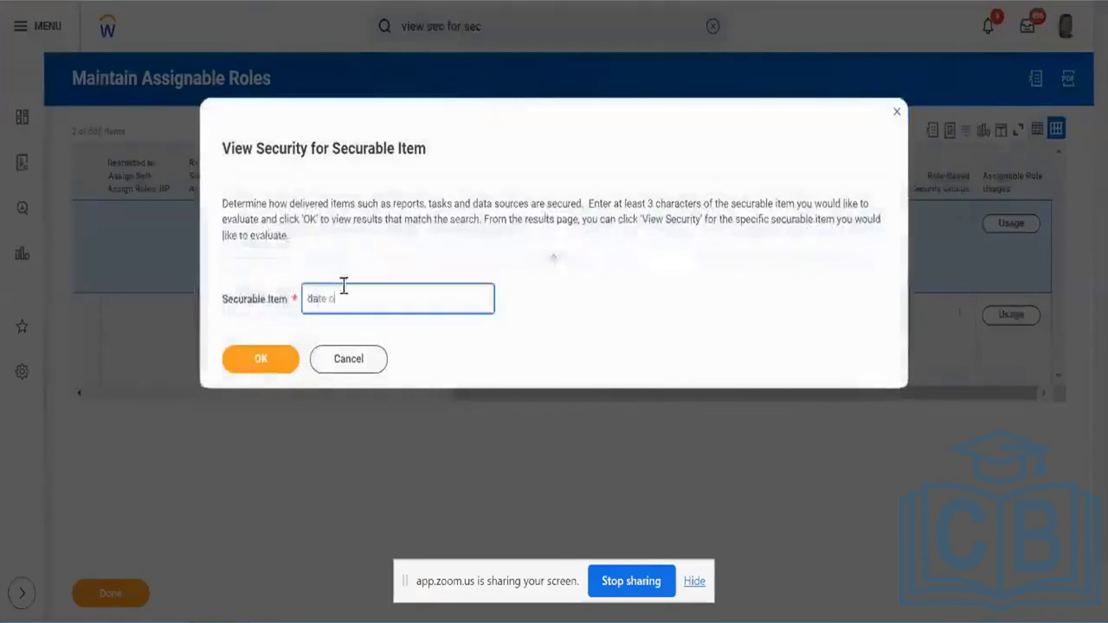
type("f birth")
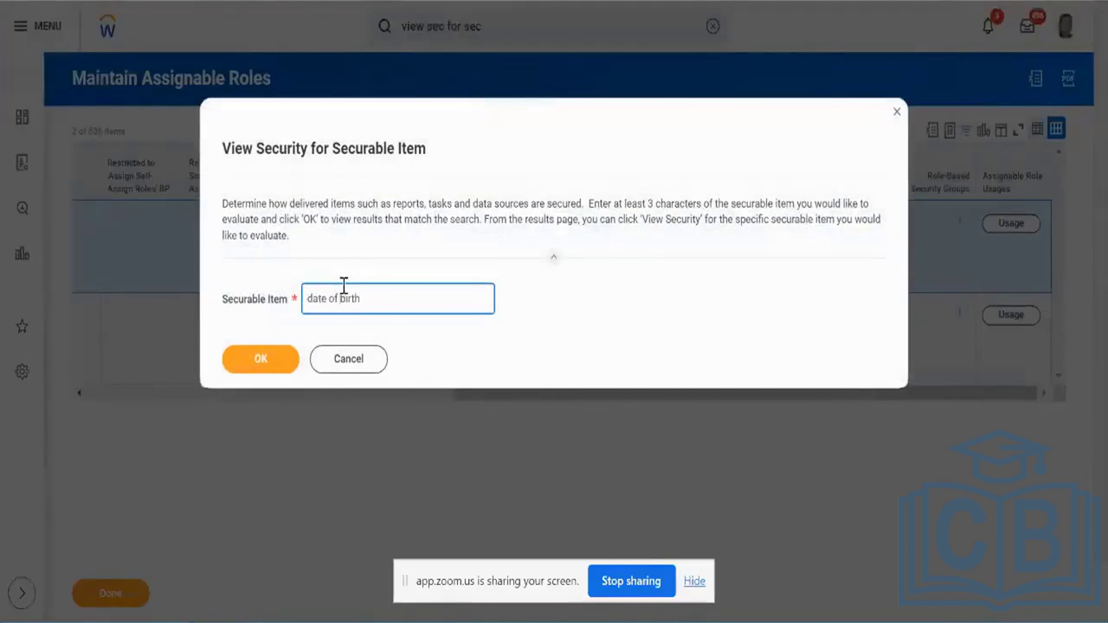
key("Home")
type("change")
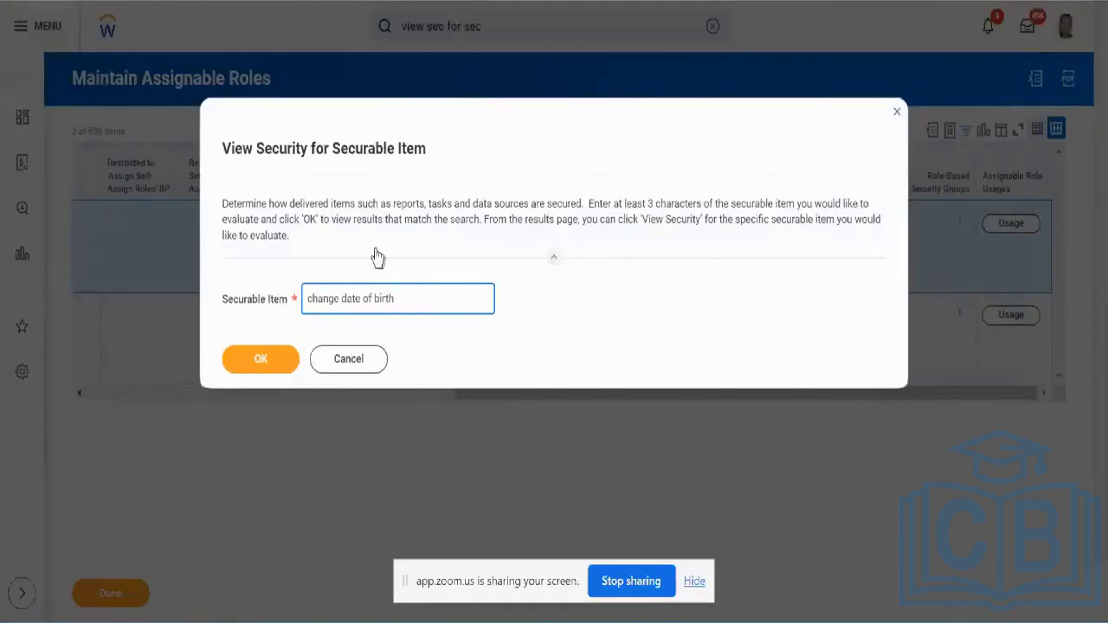
left_click(281, 365)
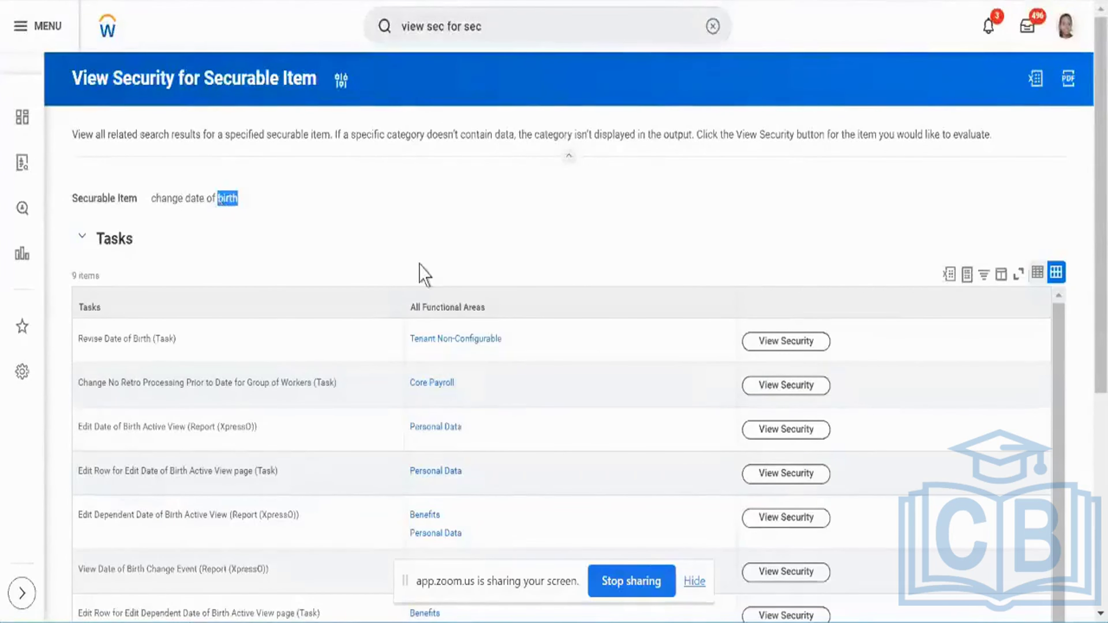
scroll(417, 273, "down", 3)
scroll(418, 273, "down", 3)
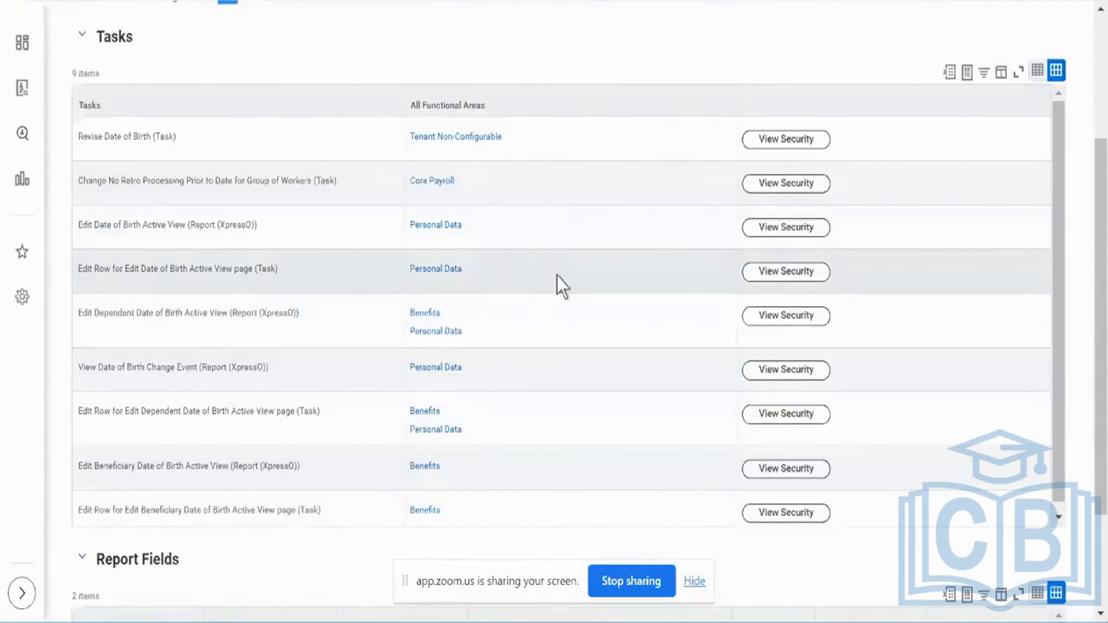
scroll(557, 280, "up", 2)
left_click(200, 48)
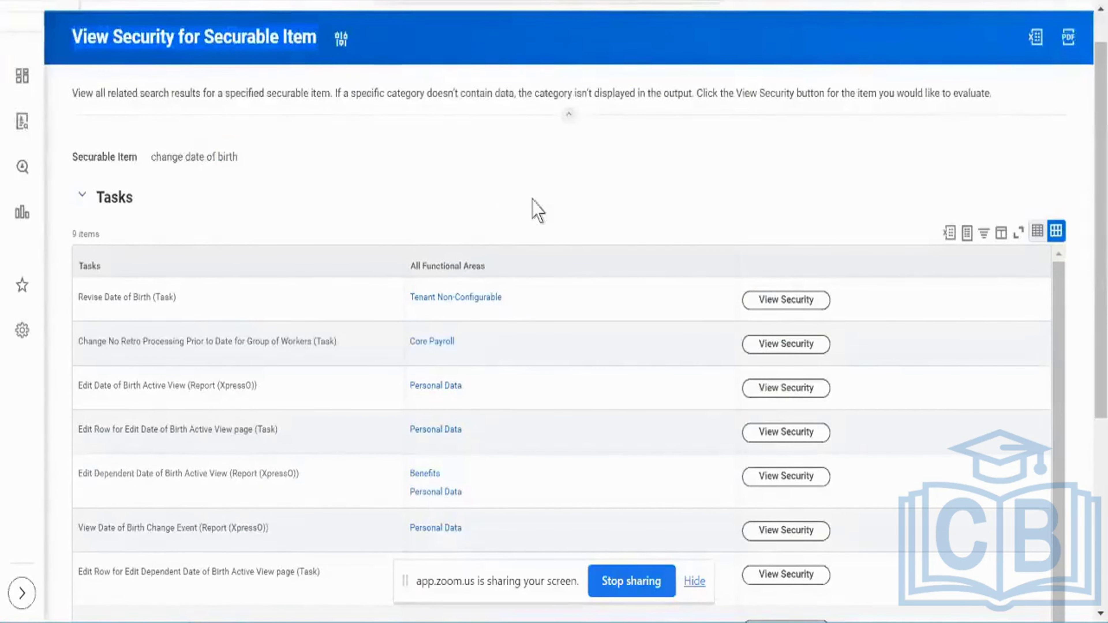
Rerun View Security for Securable Item with the securable item shortened to "date of birth".
scroll(538, 211, "up", 2)
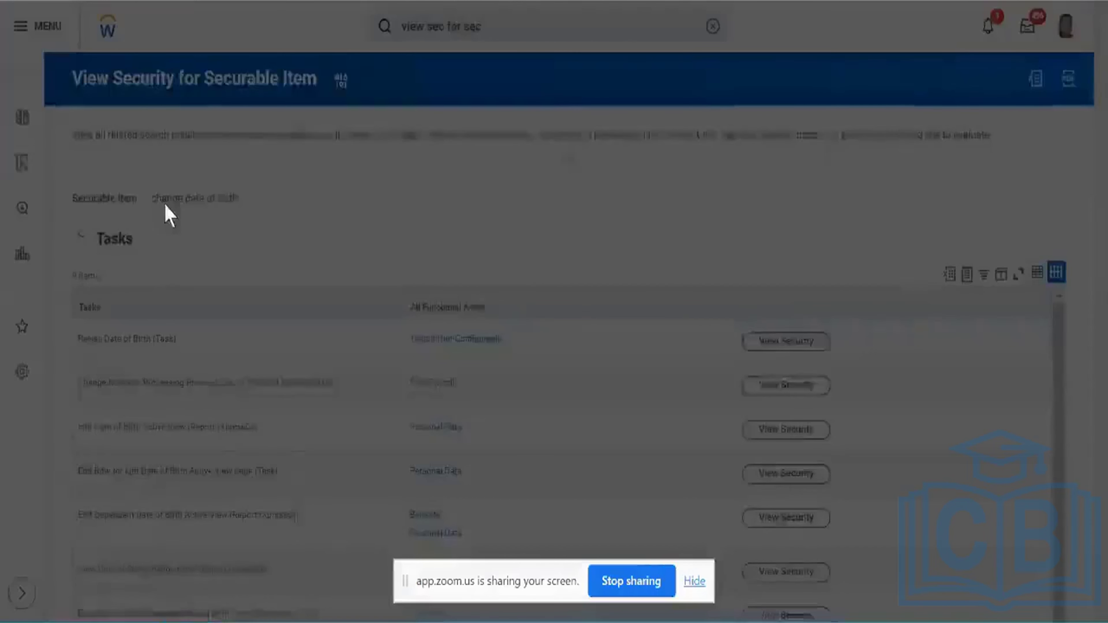
double_click(329, 297)
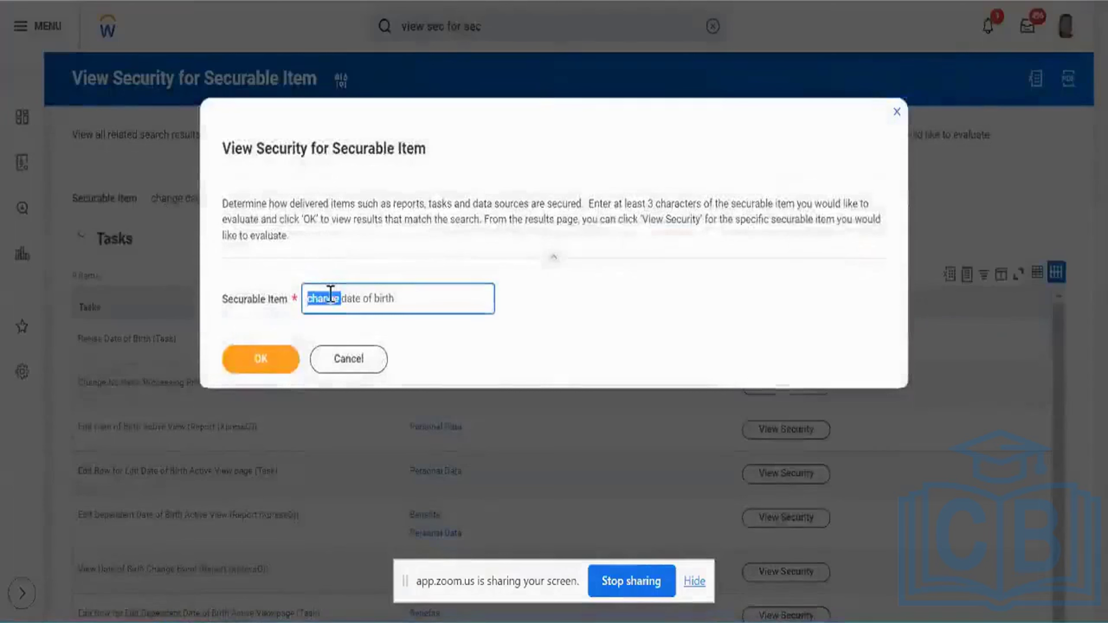
key("BackSpace")
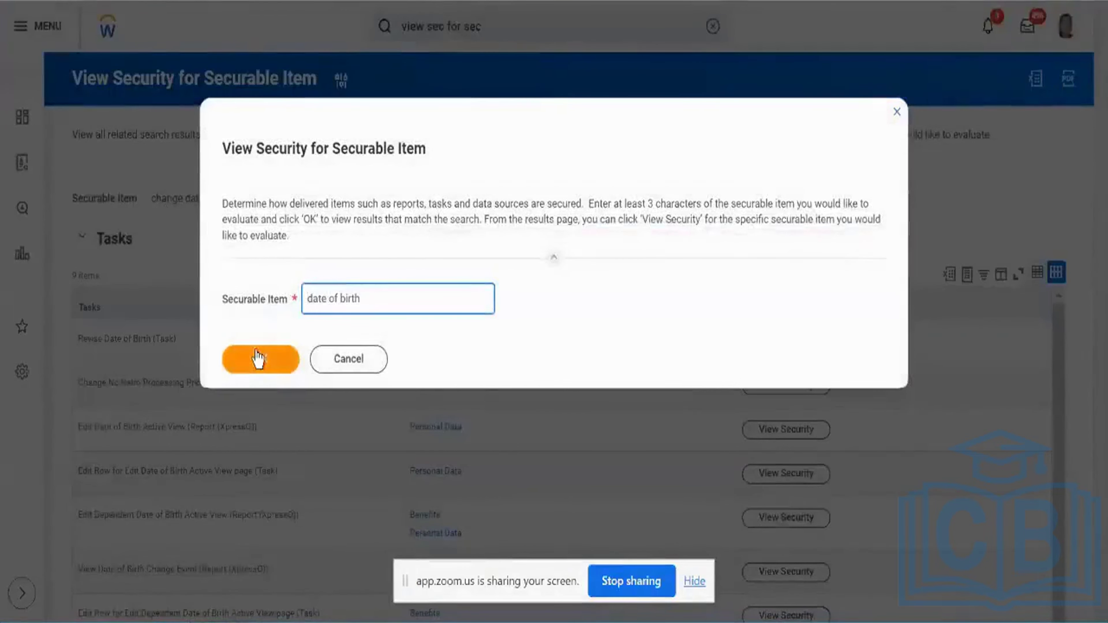
left_click(261, 360)
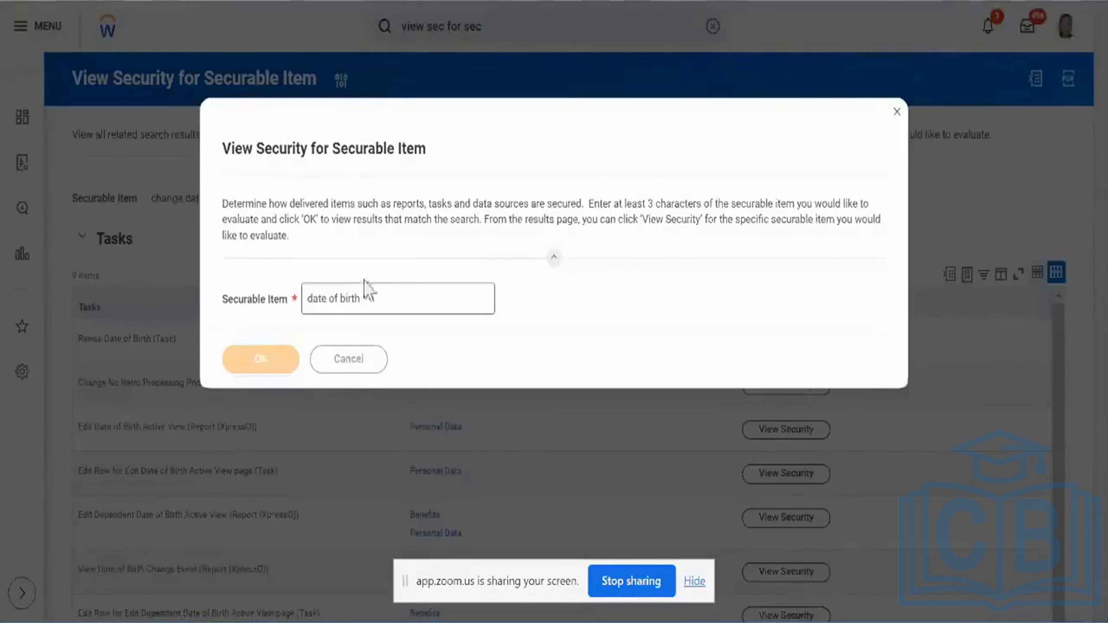
View the security of the Correct My Birth Date task from the securable item results.
scroll(400, 248, "down", 2)
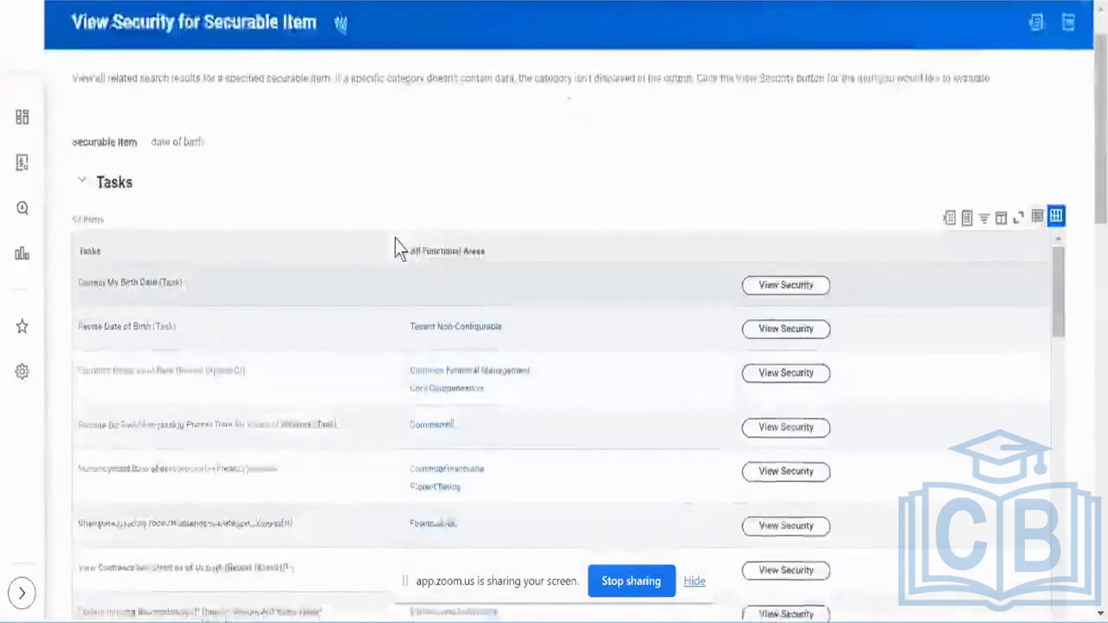
scroll(400, 248, "down", 2)
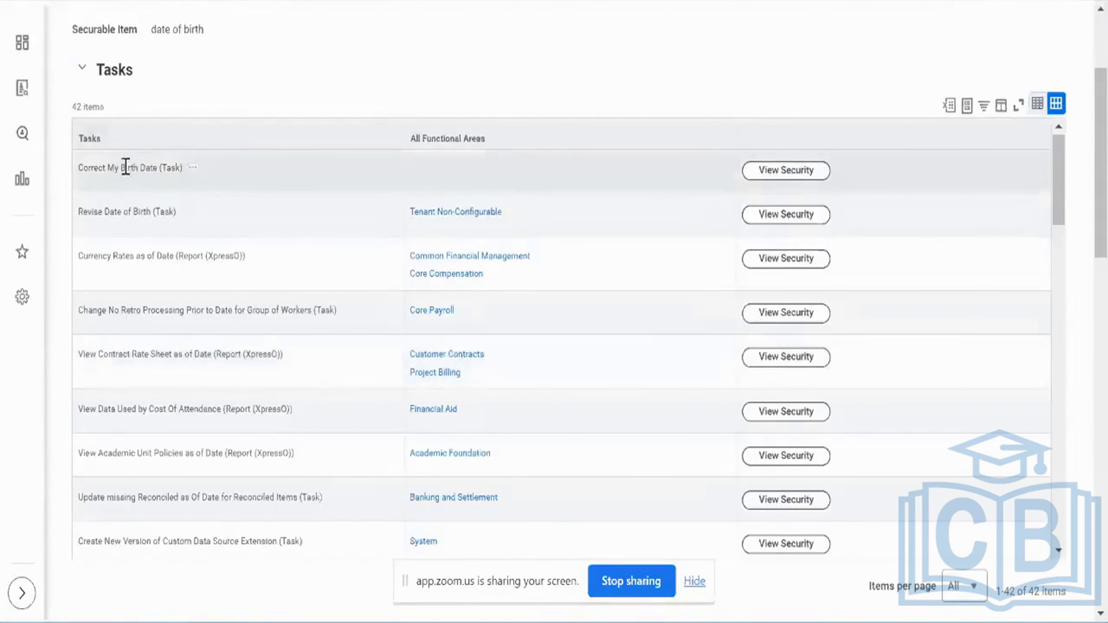
triple_click(126, 167)
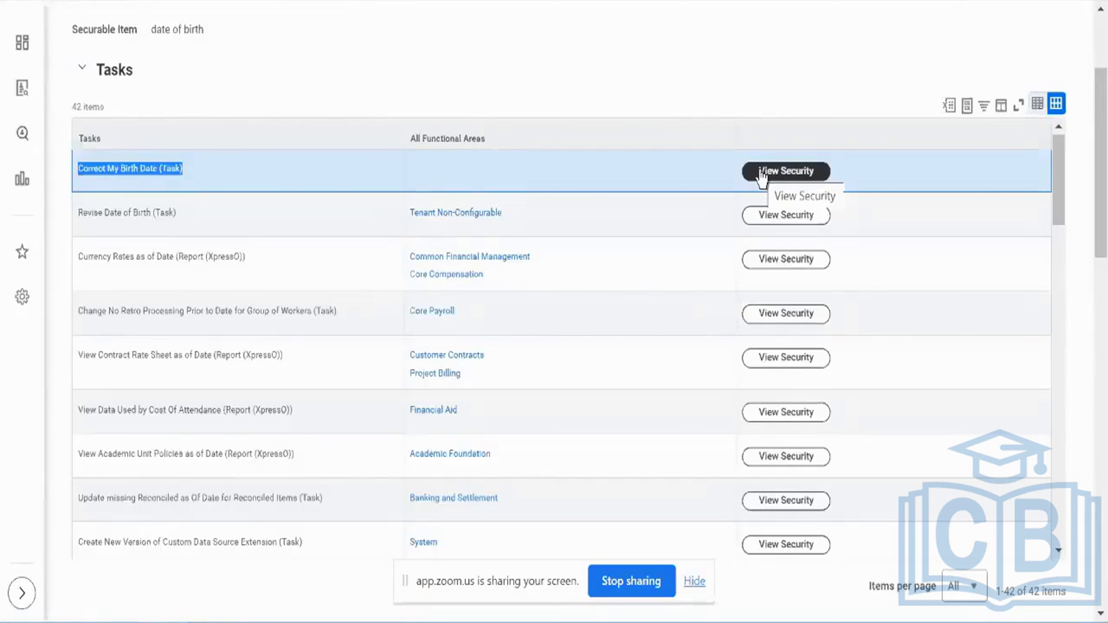
left_click(803, 182)
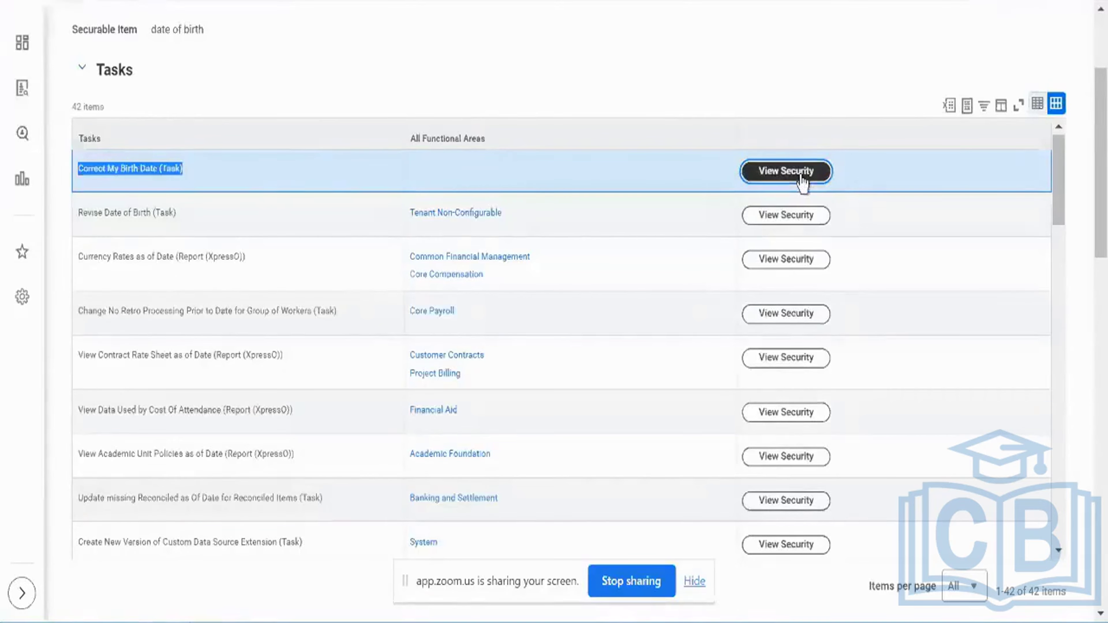